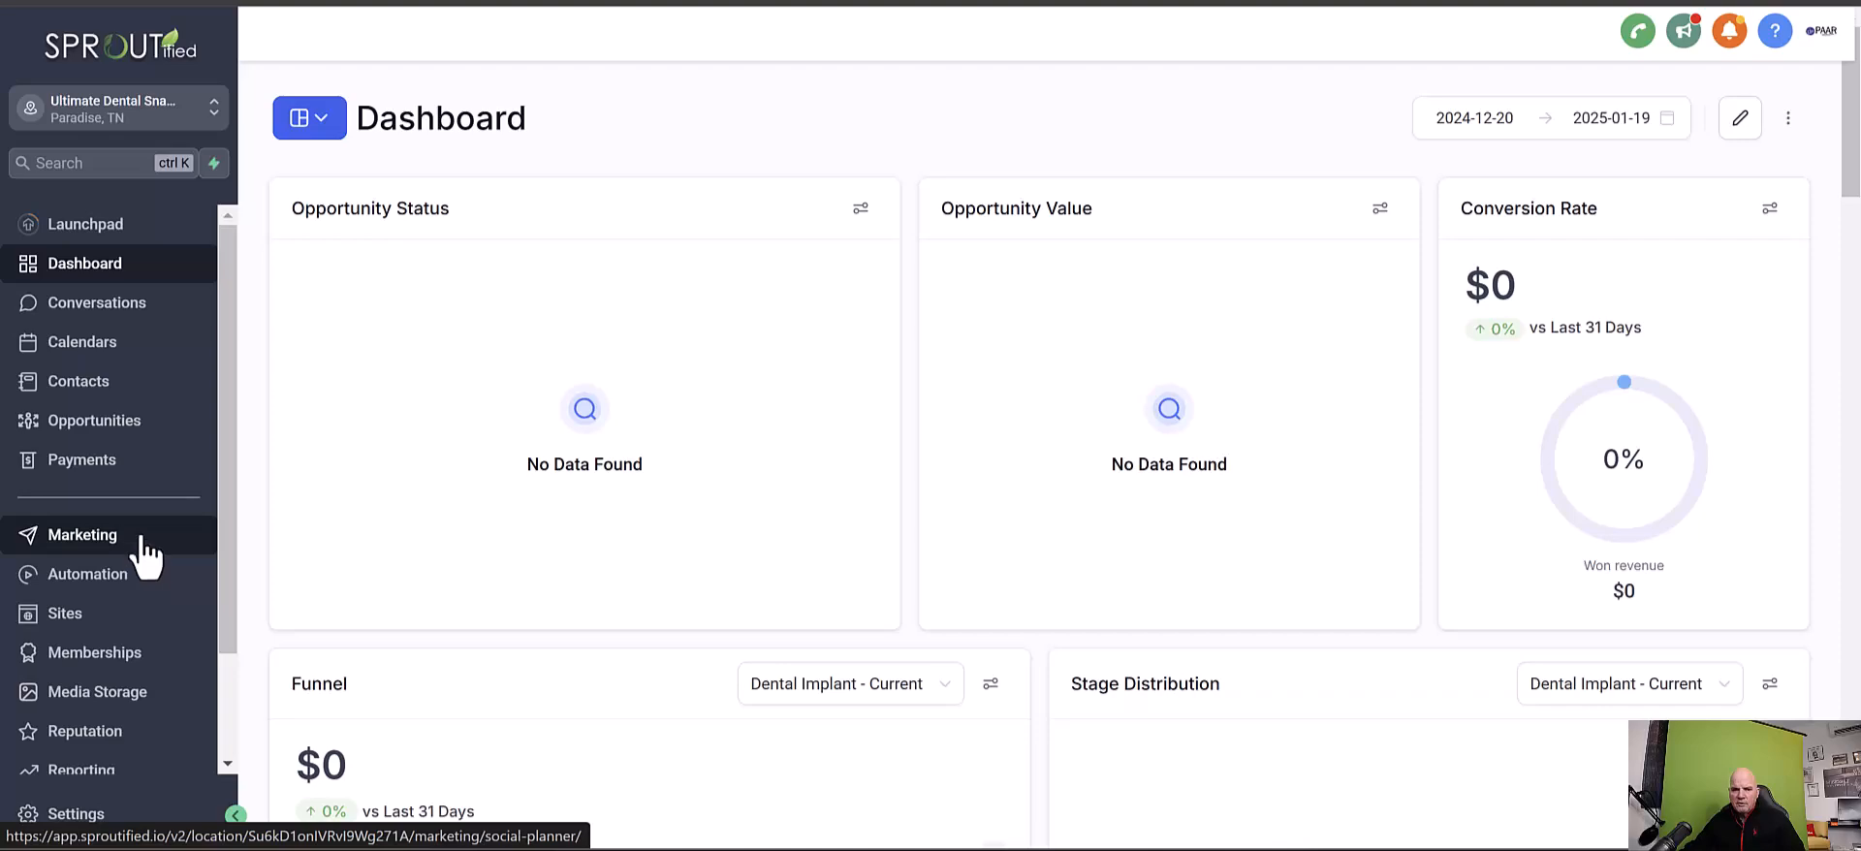
- Open the funnels list in the Sites area
left_click(142, 543)
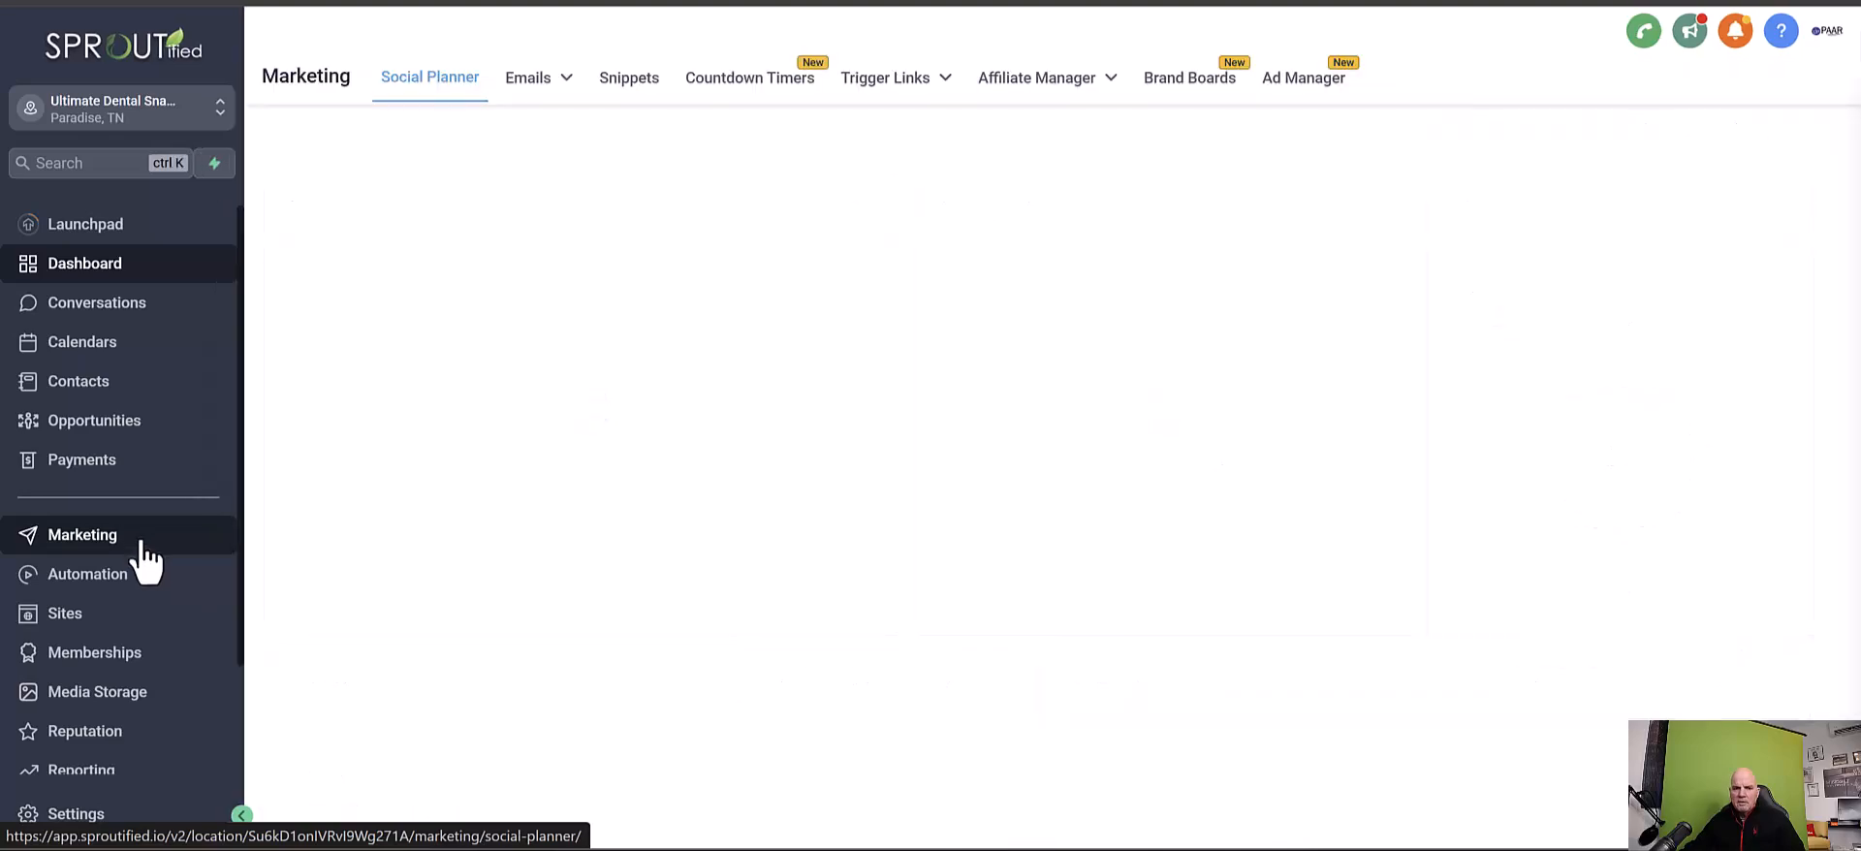
left_click(111, 617)
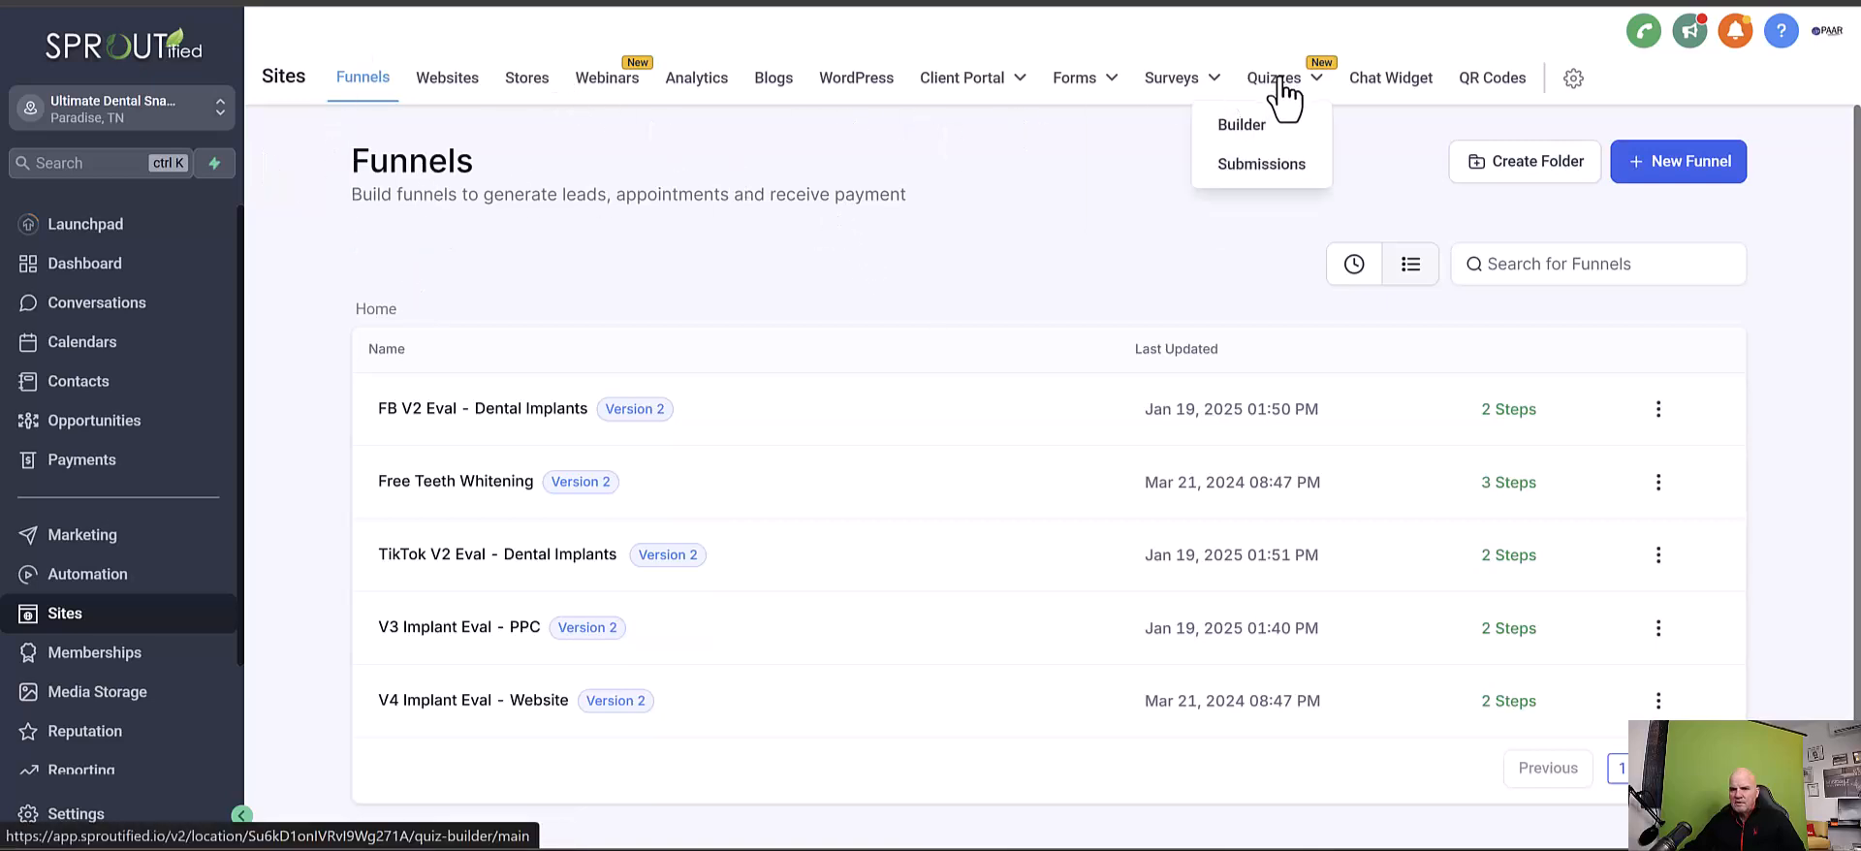
mouse_move(1296, 97)
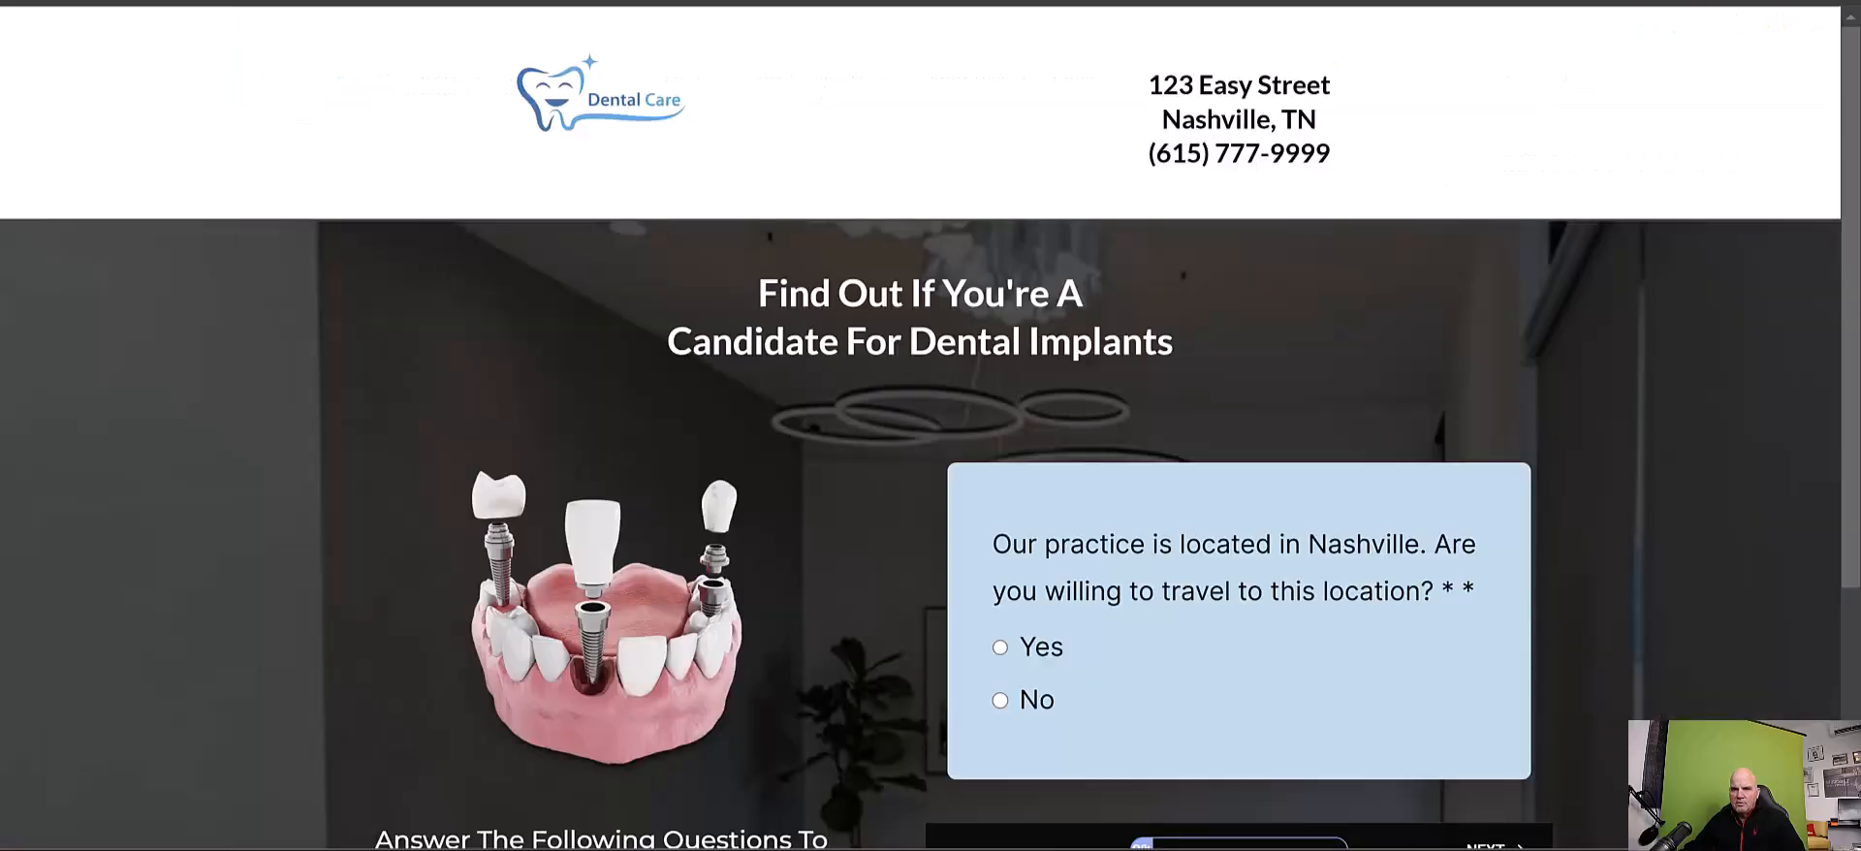
- Look over the example dental implant candidate landing page, including its lower part, and return to the funnels list
scroll(1177, 392, "down", 4)
scroll(1172, 385, "up", 4)
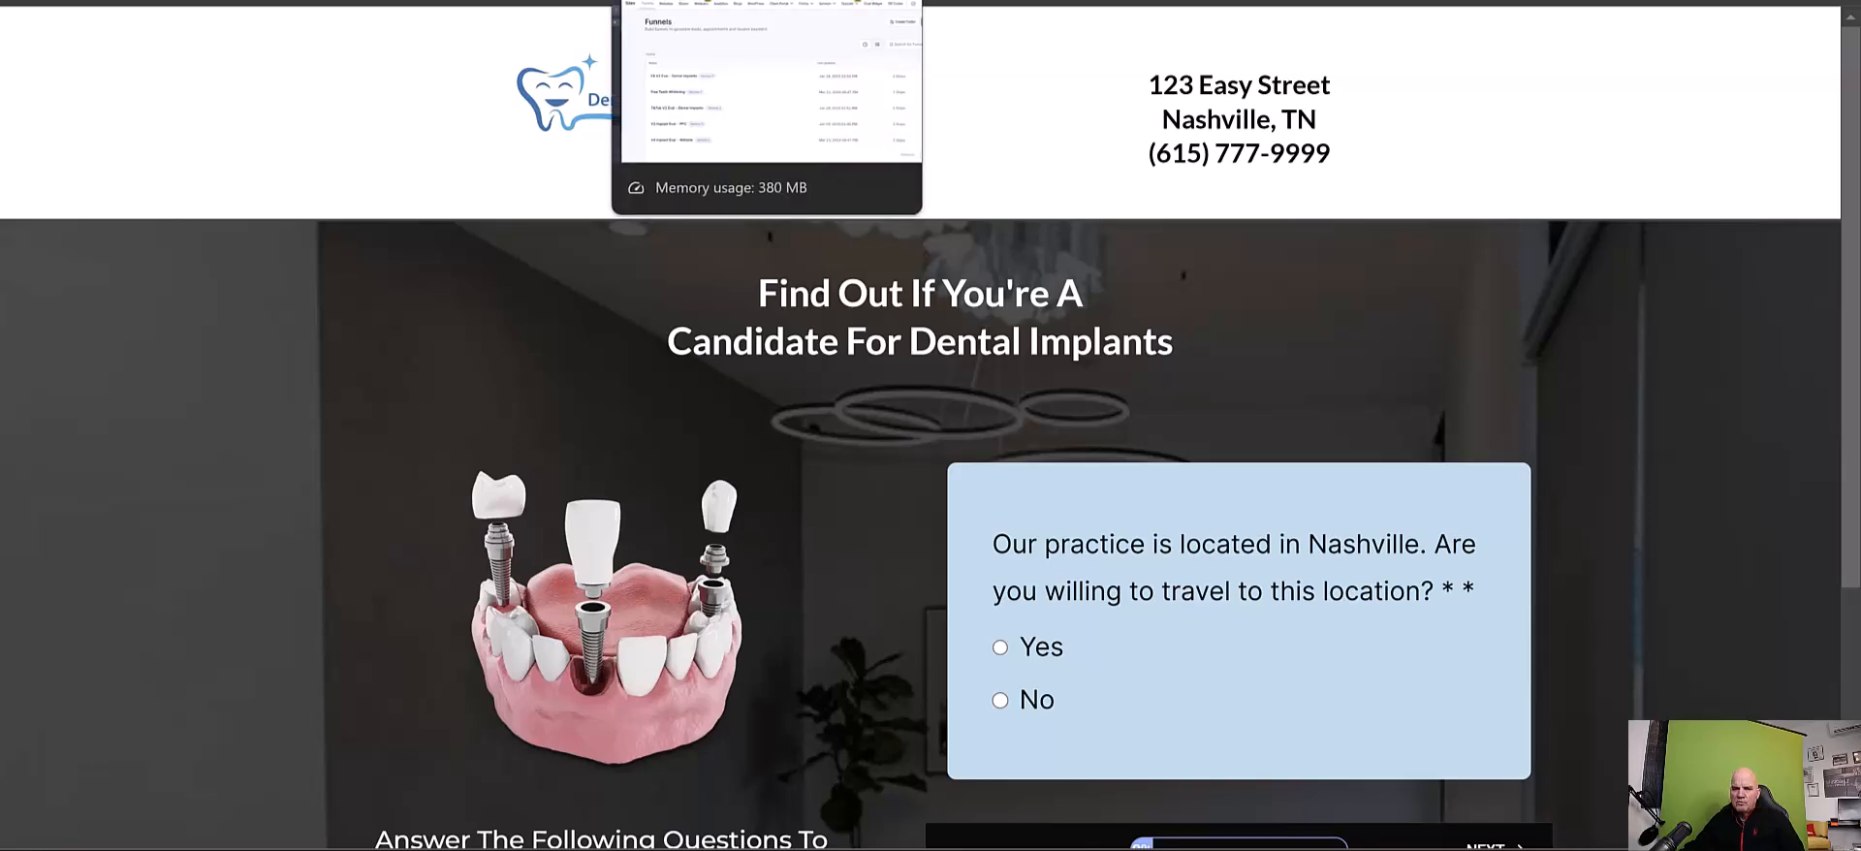
left_click(713, 1)
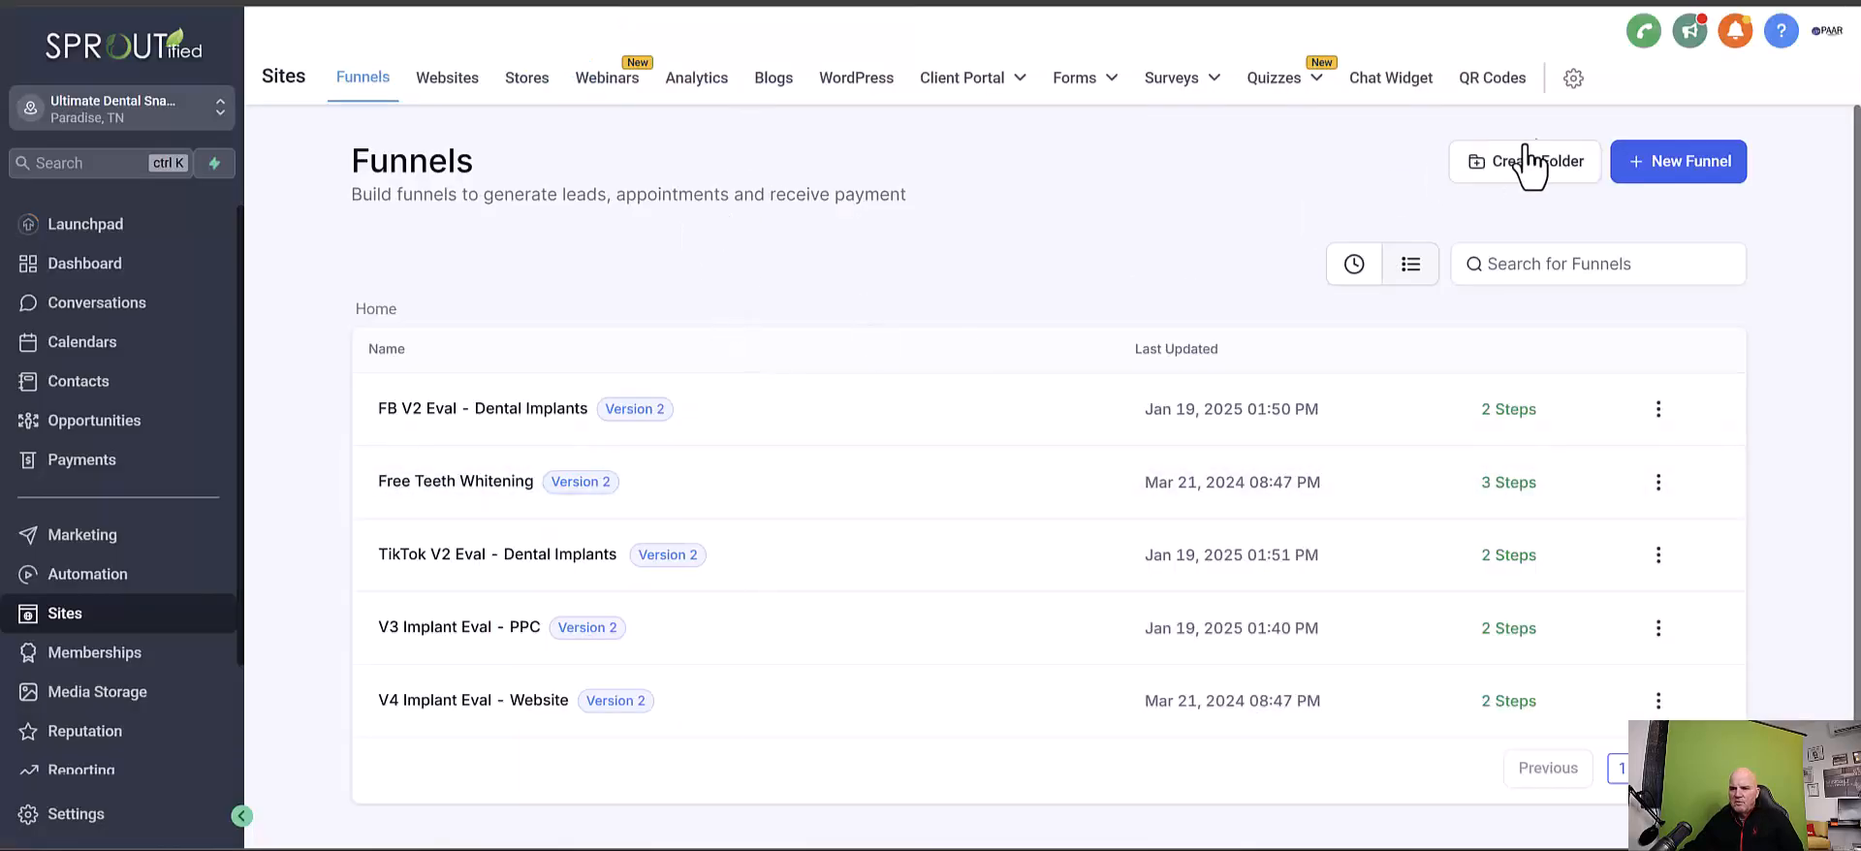
- Create a new funnel from blank named "Dental Implants"
left_click(1657, 175)
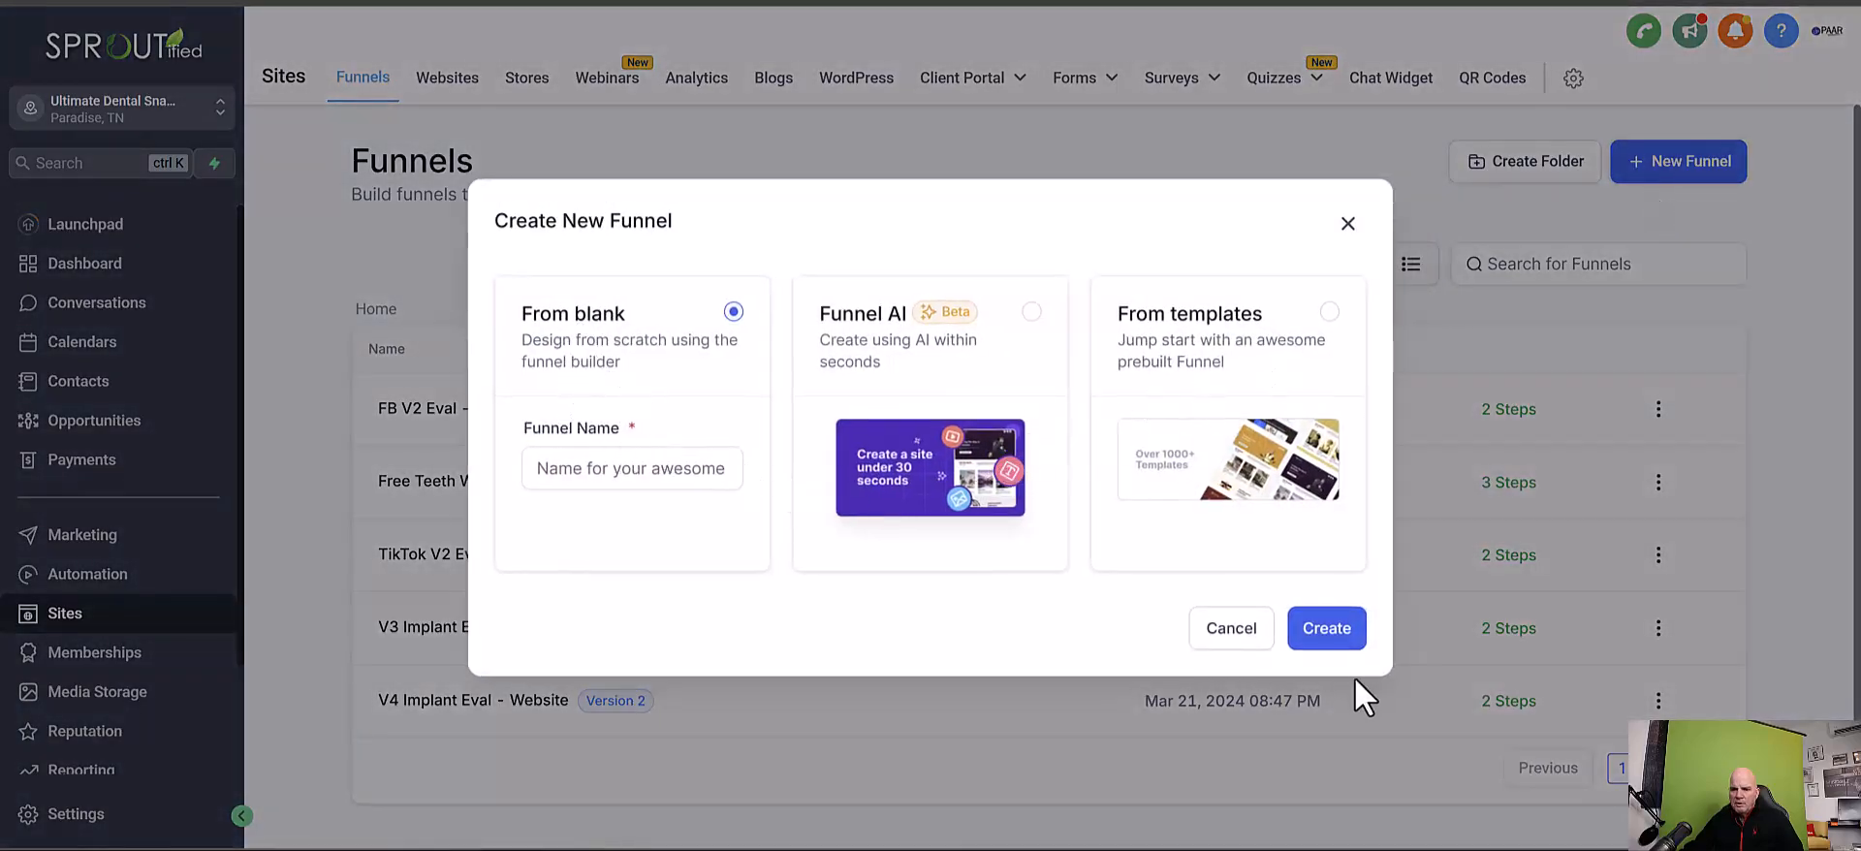
left_click(1333, 651)
left_click(639, 467)
type("Dneta")
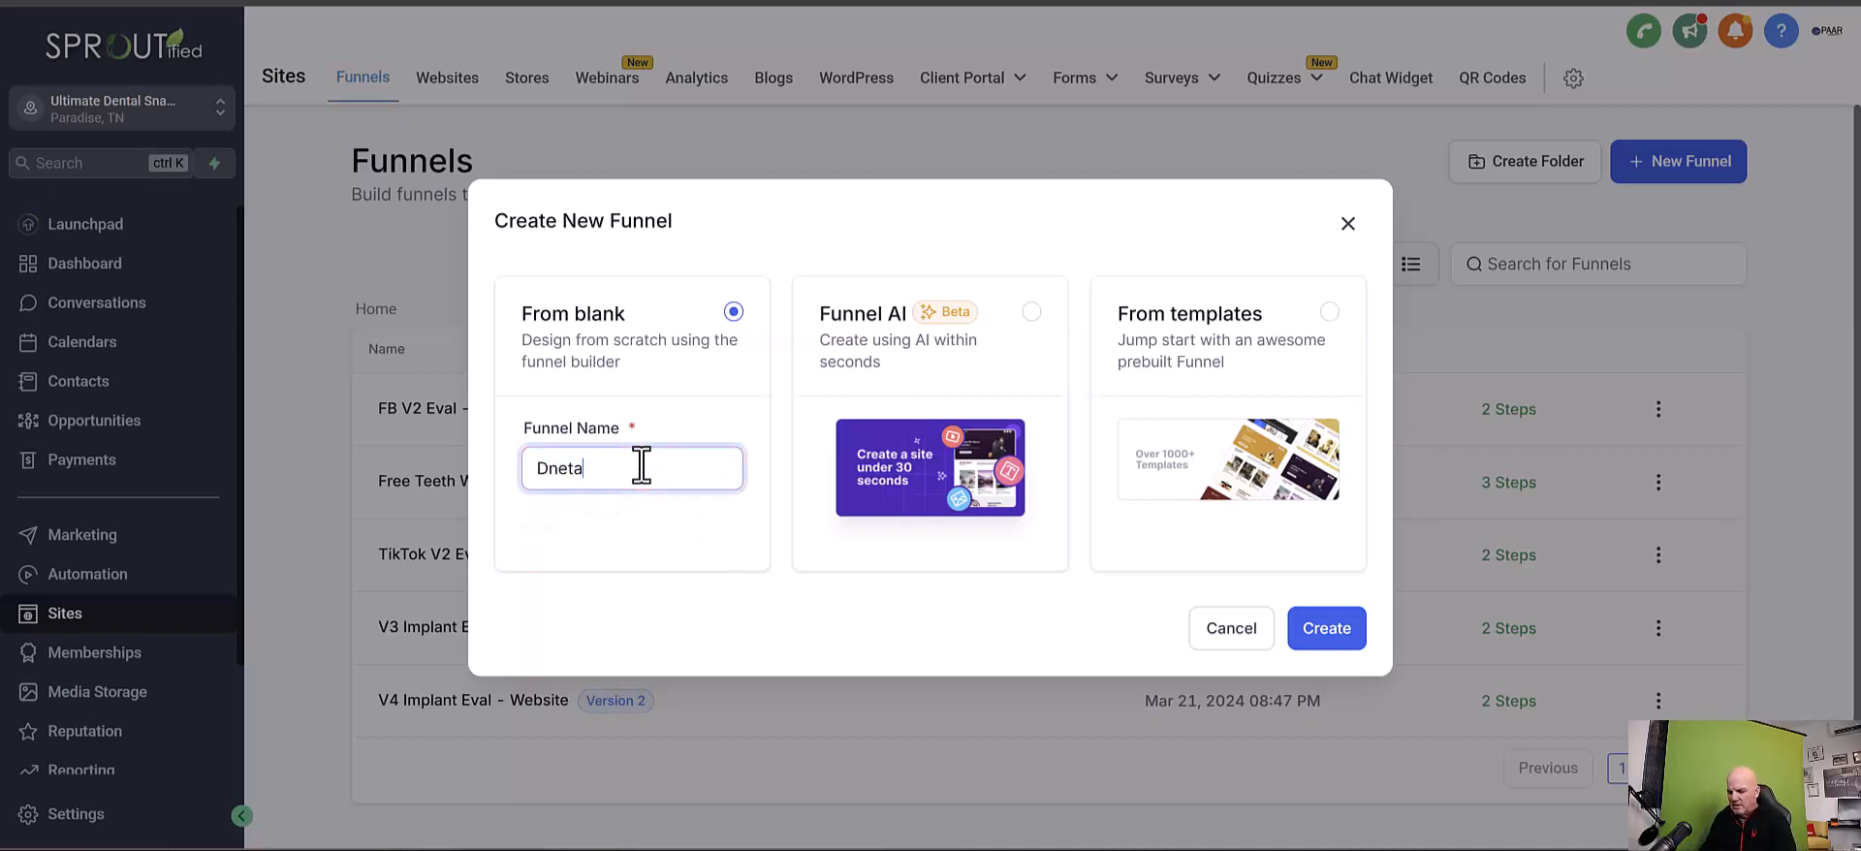
type("l Implants")
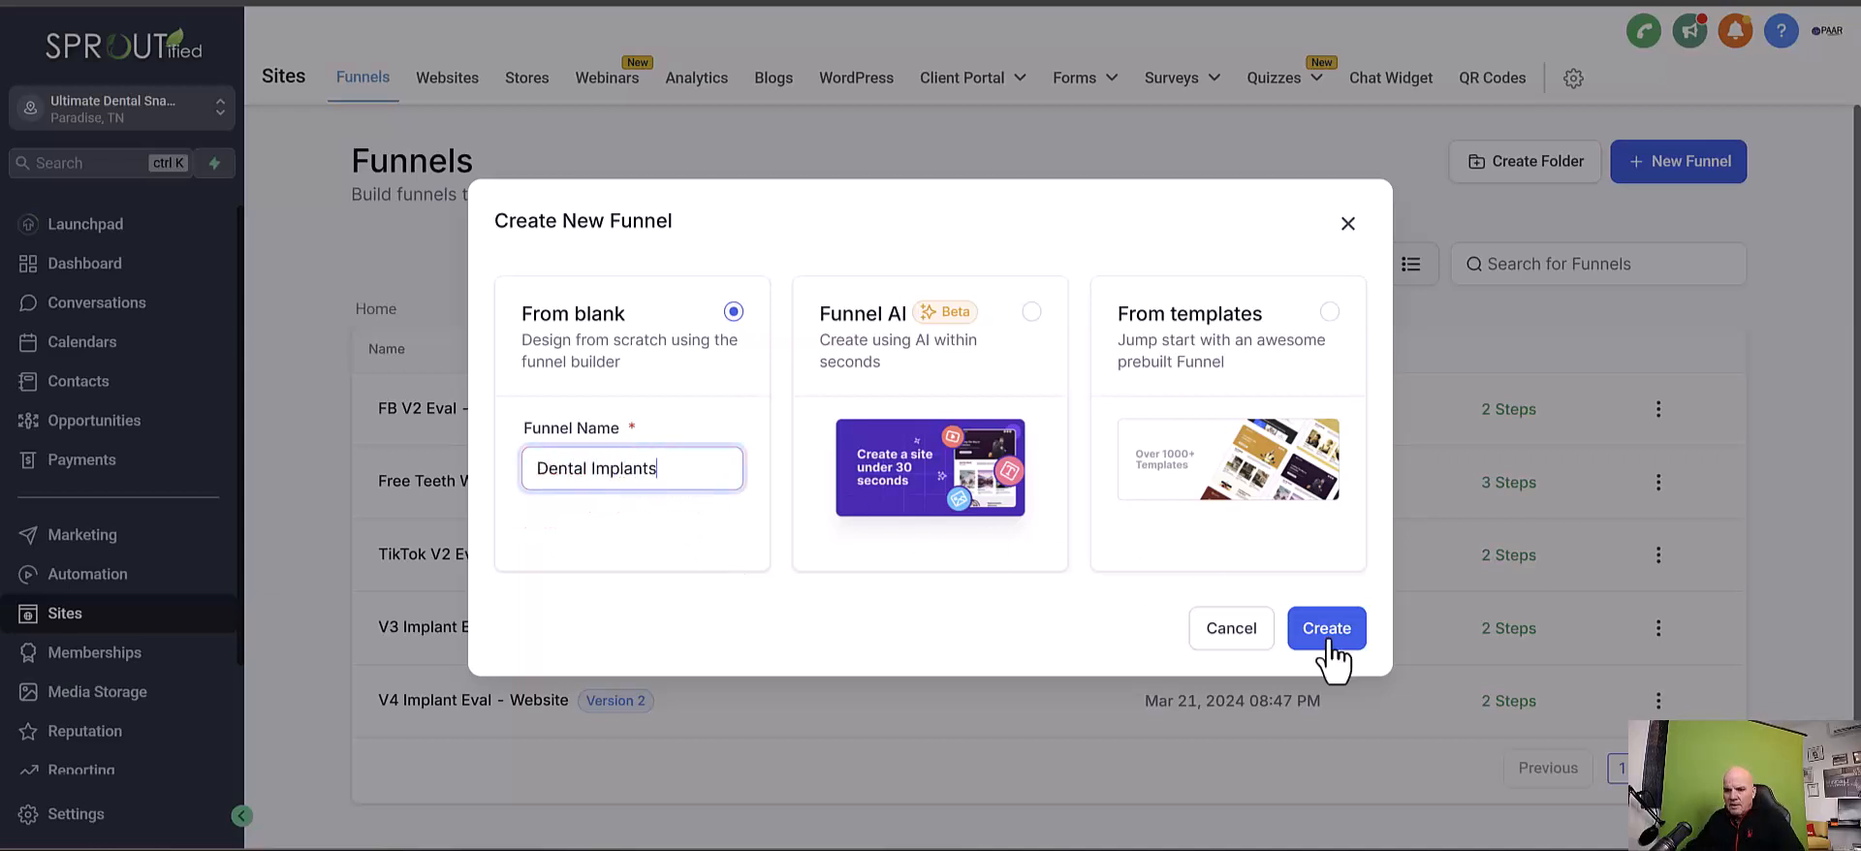
left_click(1328, 642)
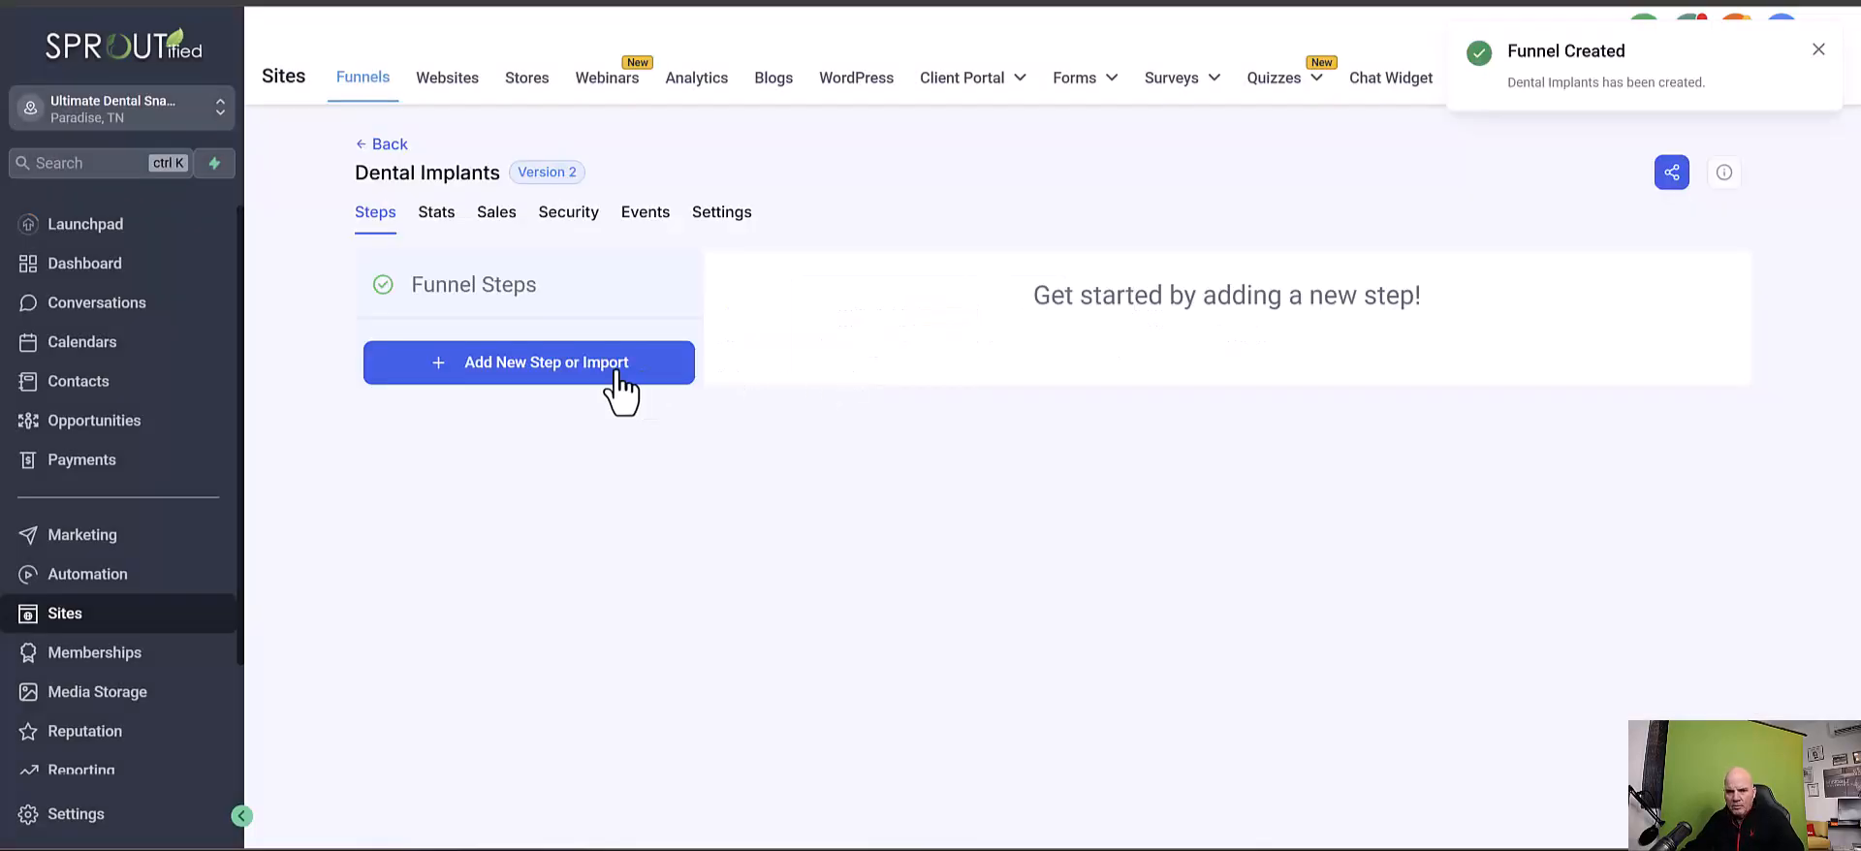
- Add a first step named "Page 1" to the Dental Implants funnel and open its control page for editing
left_click(540, 381)
left_click(960, 334)
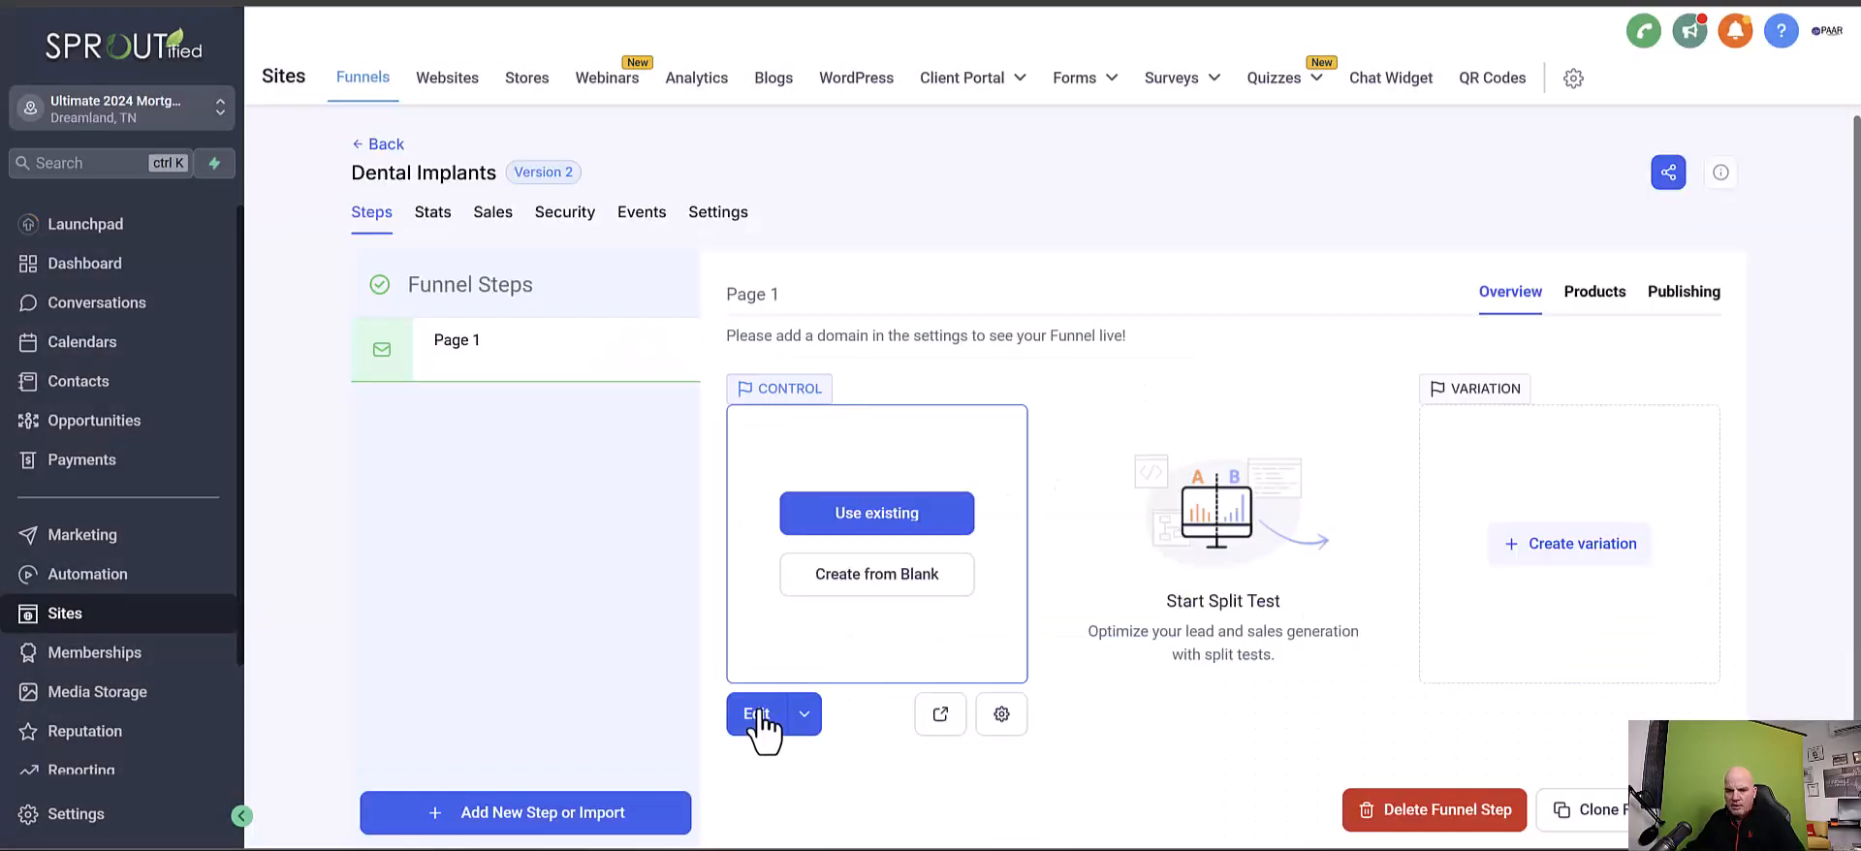
left_click(760, 714)
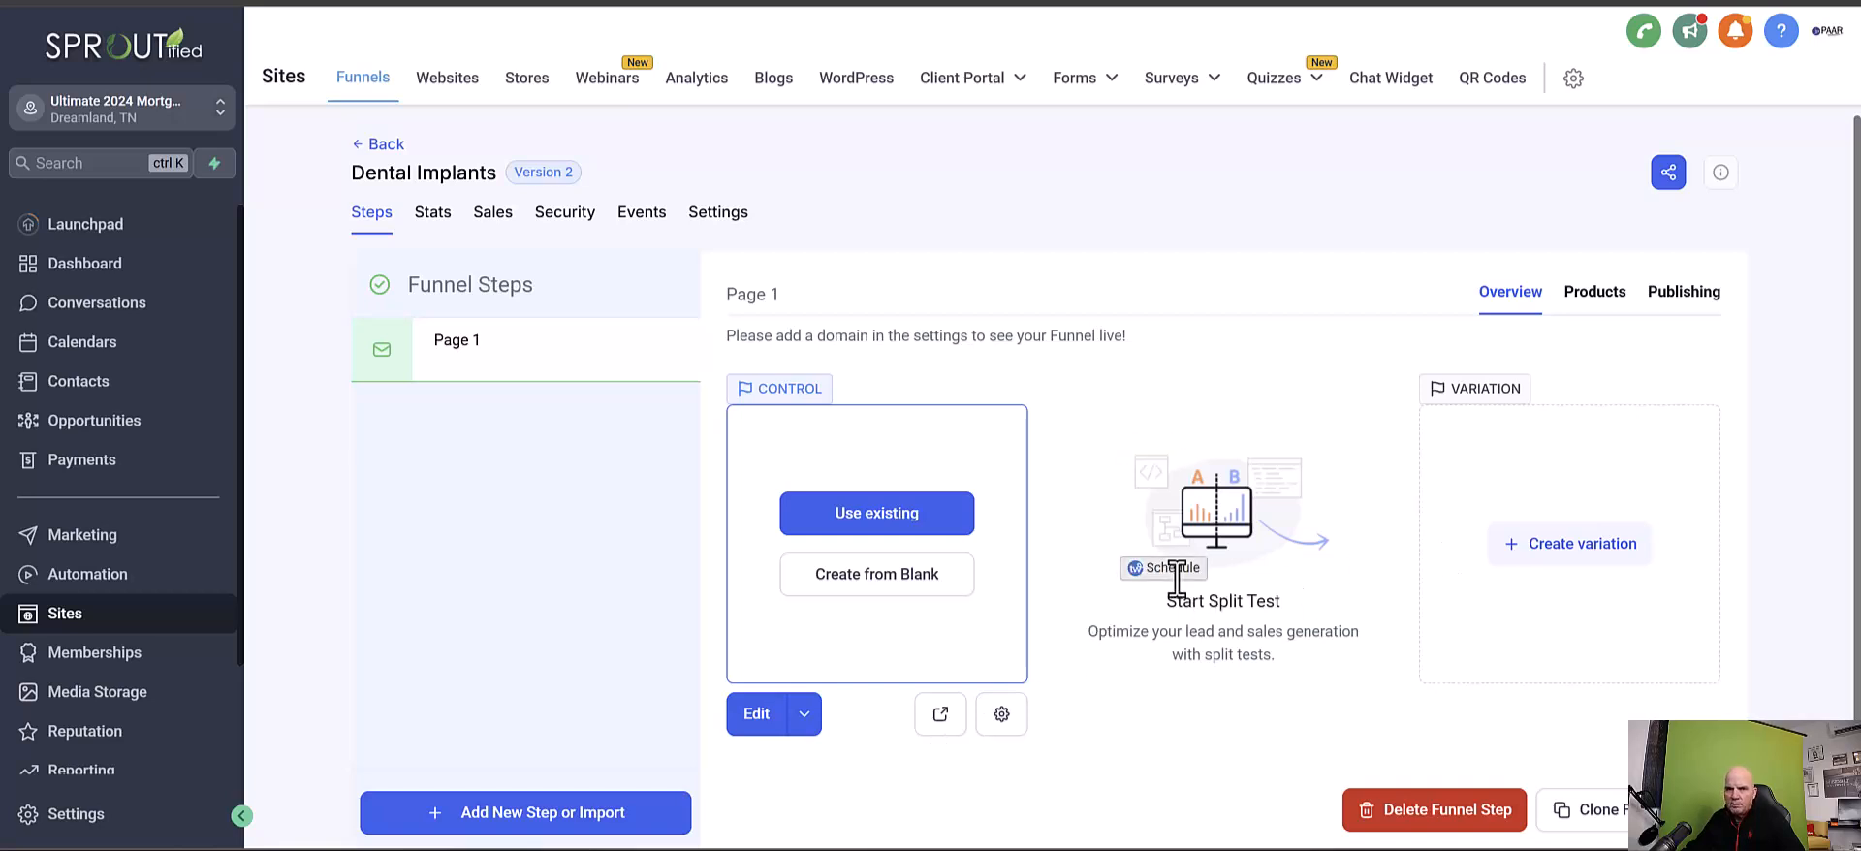
left_click(756, 717)
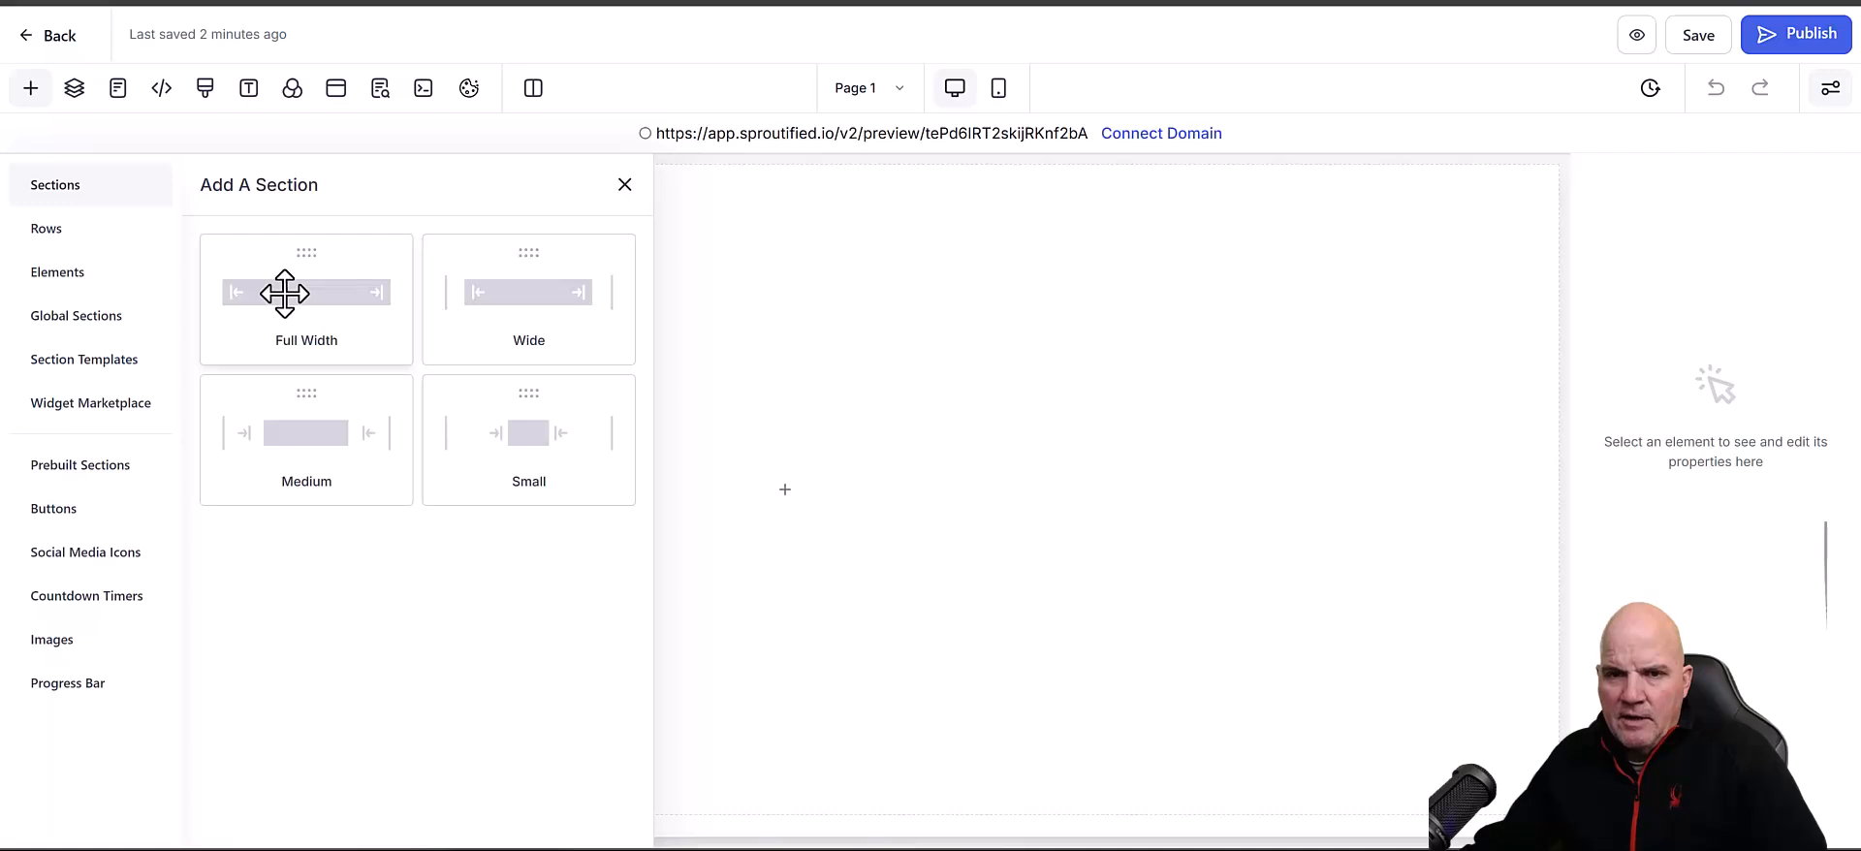
- Add a full-width section to the empty page and insert a 2-column row in it
left_click(284, 293)
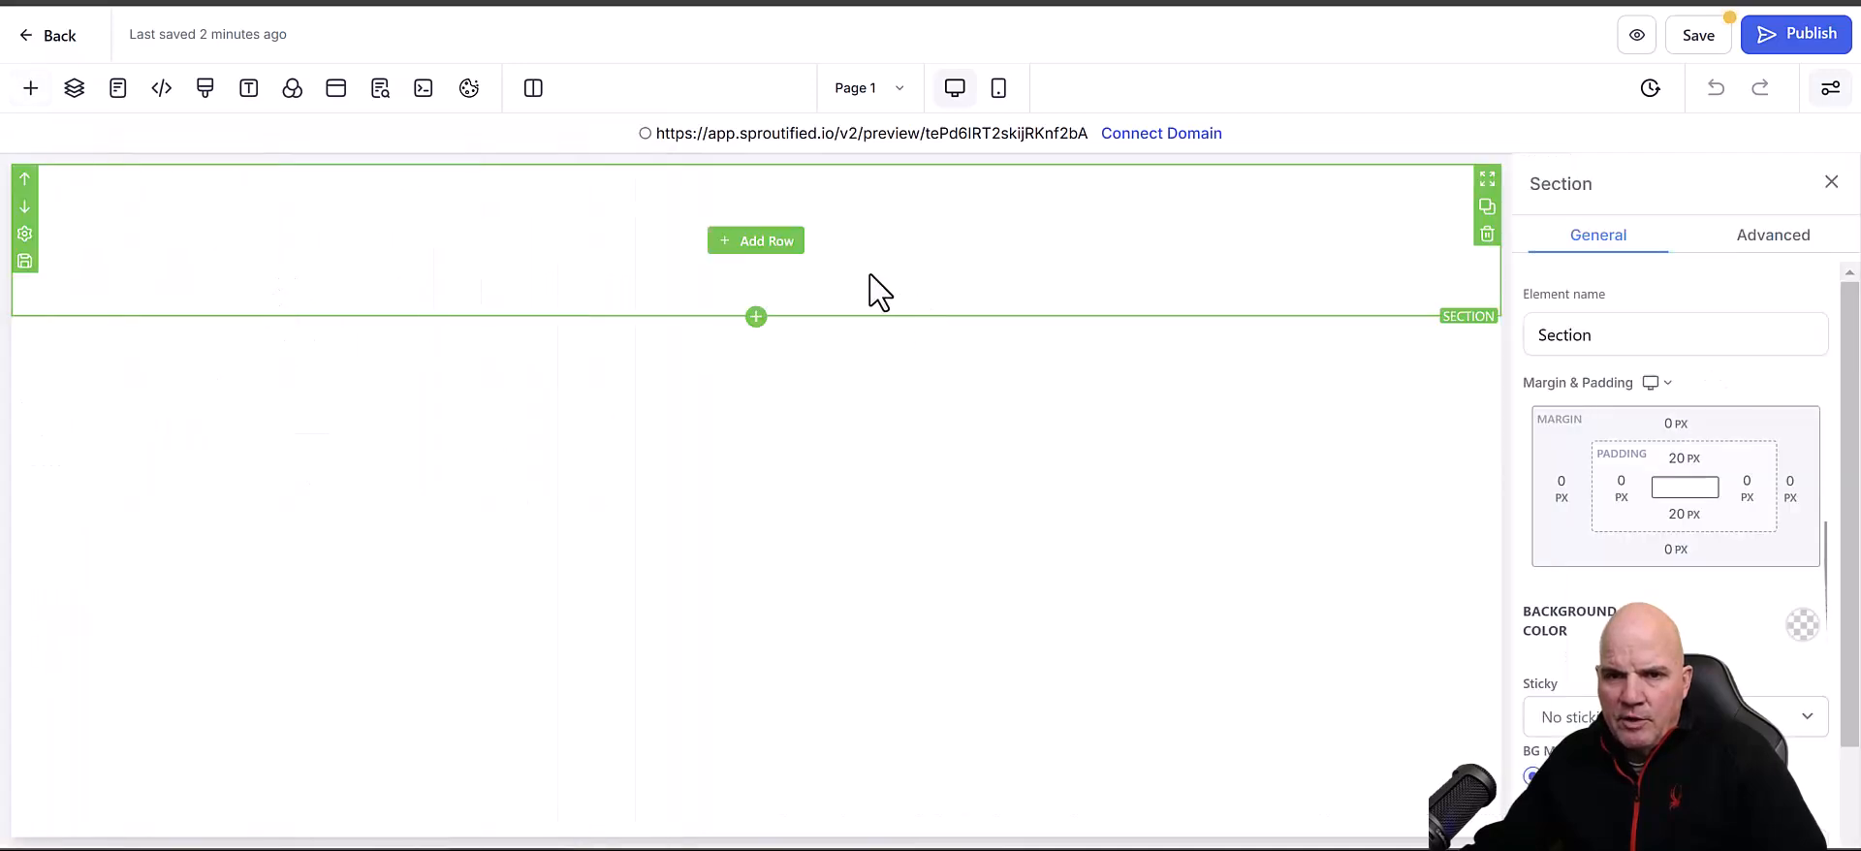
left_click(775, 246)
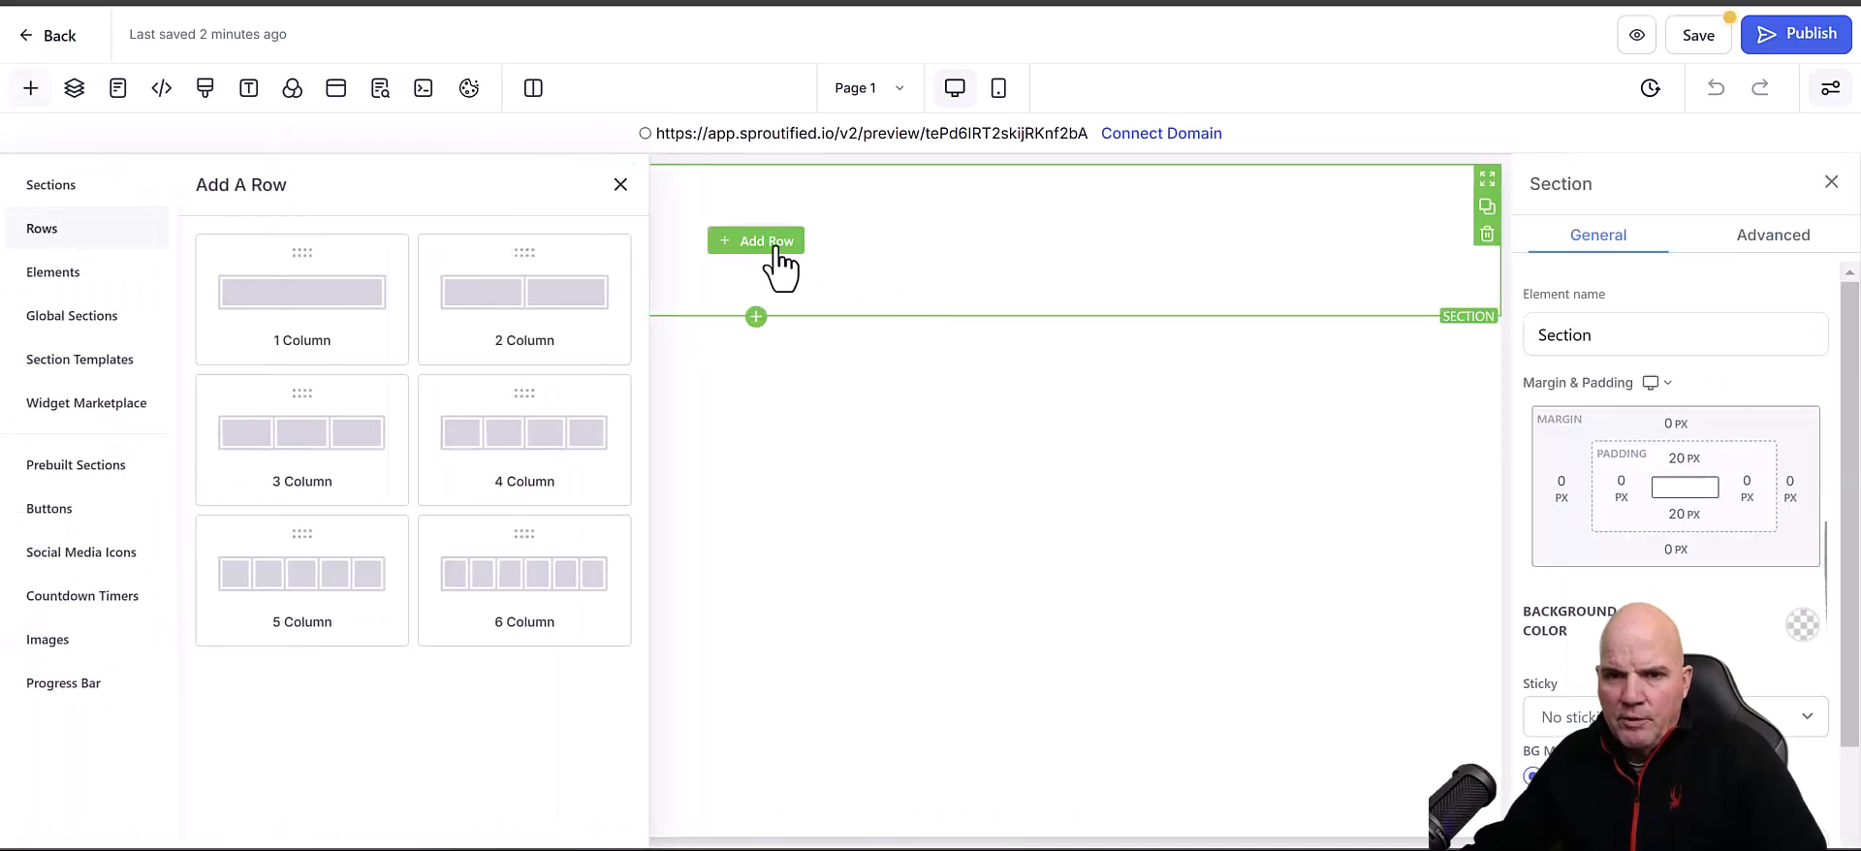
left_click(570, 324)
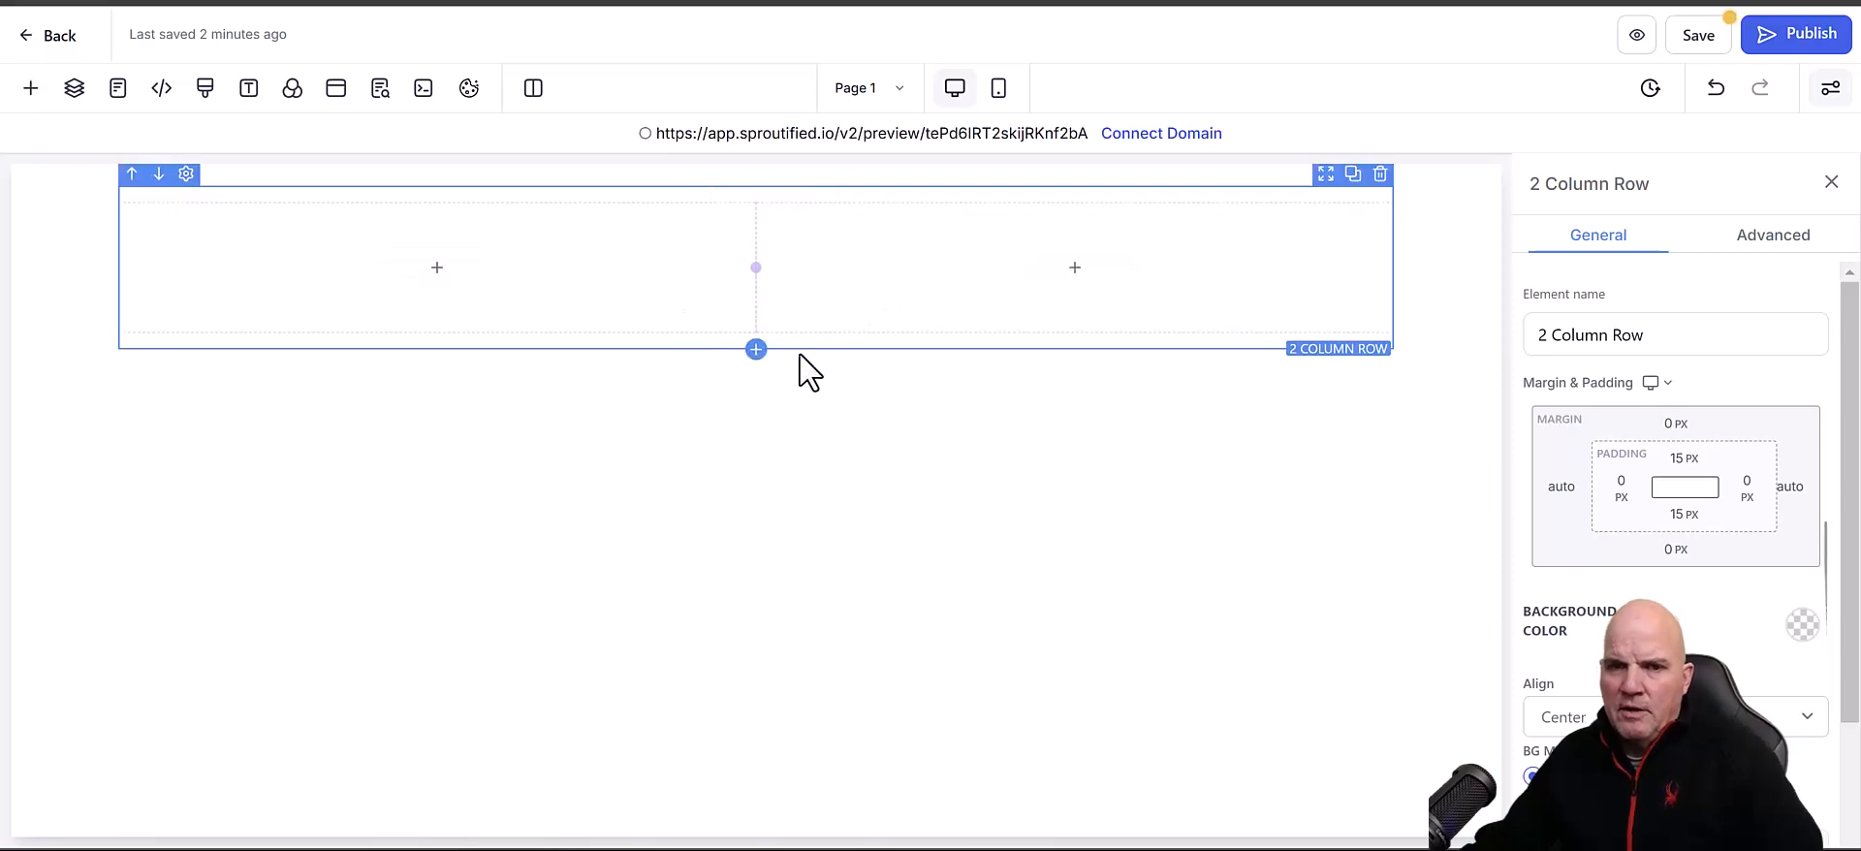
- Place an image element in the header row's first column and fill it with the logo file "Dentist copy.png" from media storage
left_click(433, 273)
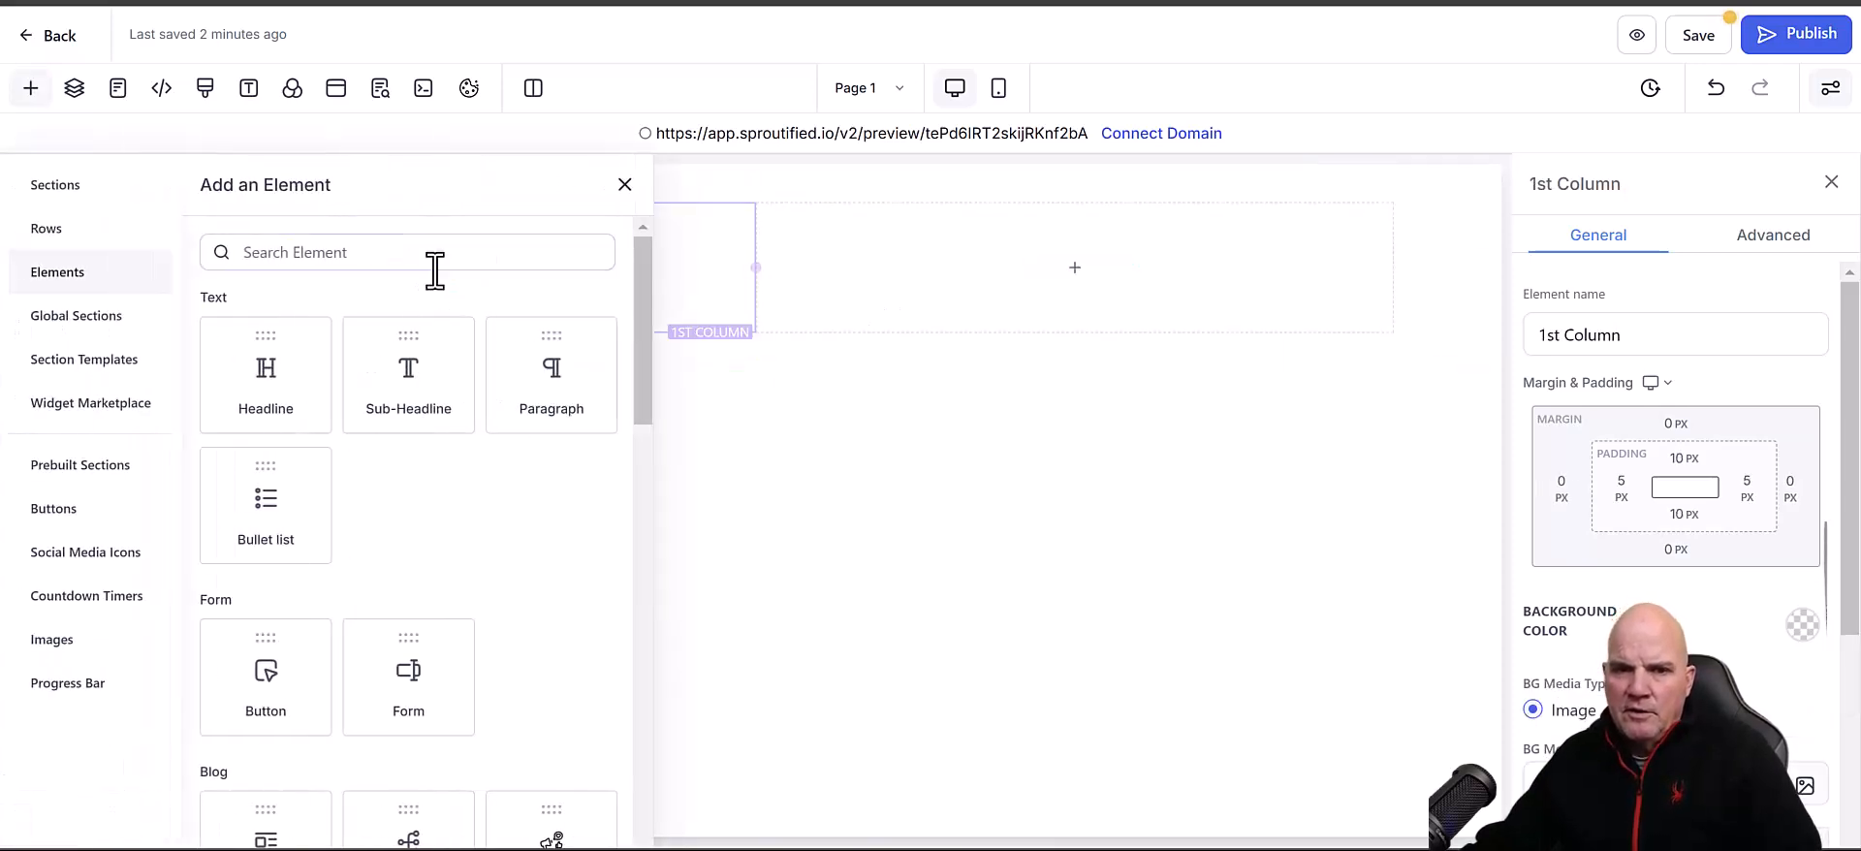
scroll(522, 554, "down", 8)
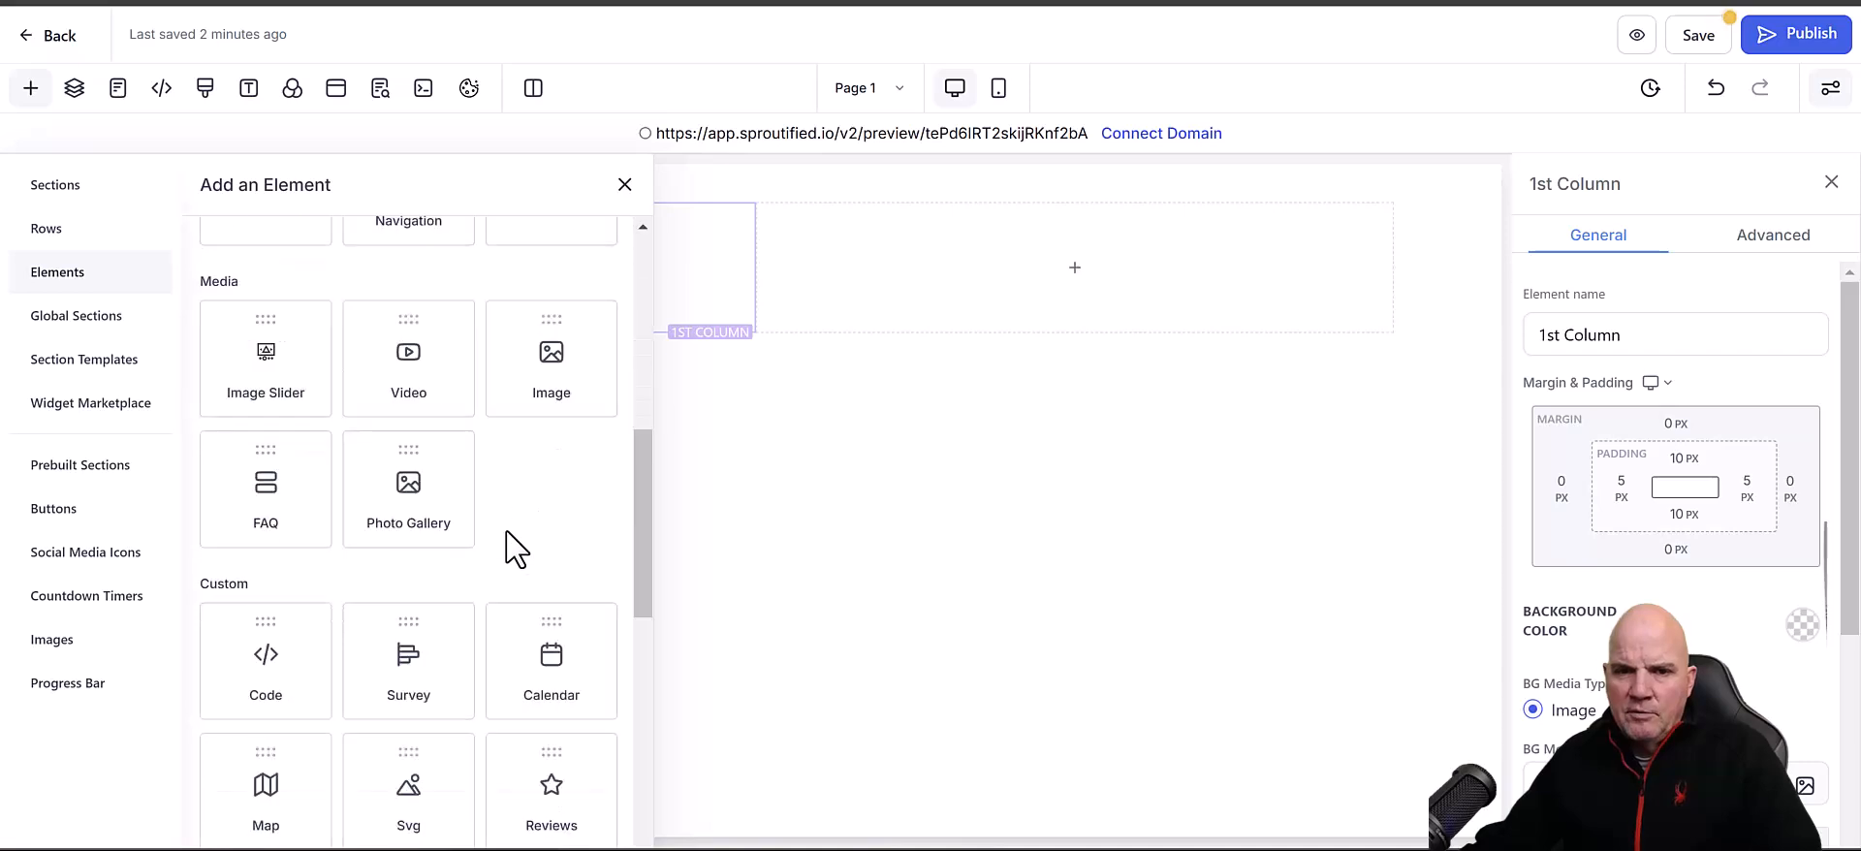
left_click_drag(506, 382, 744, 426)
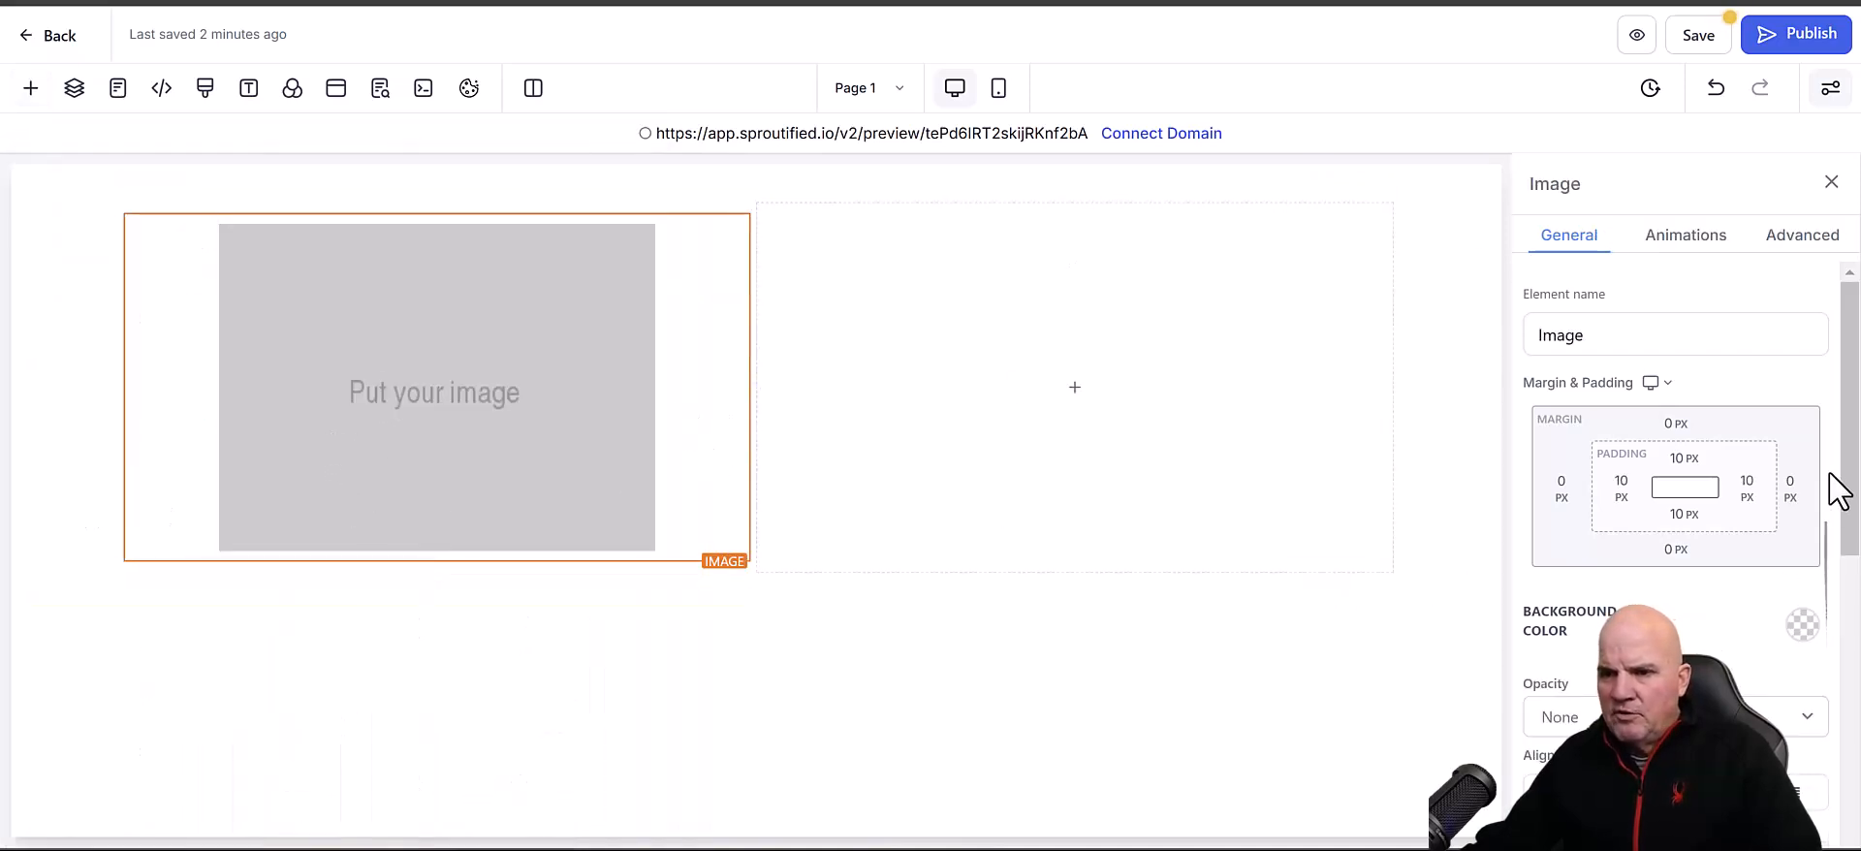
scroll(1830, 480, "down", 4)
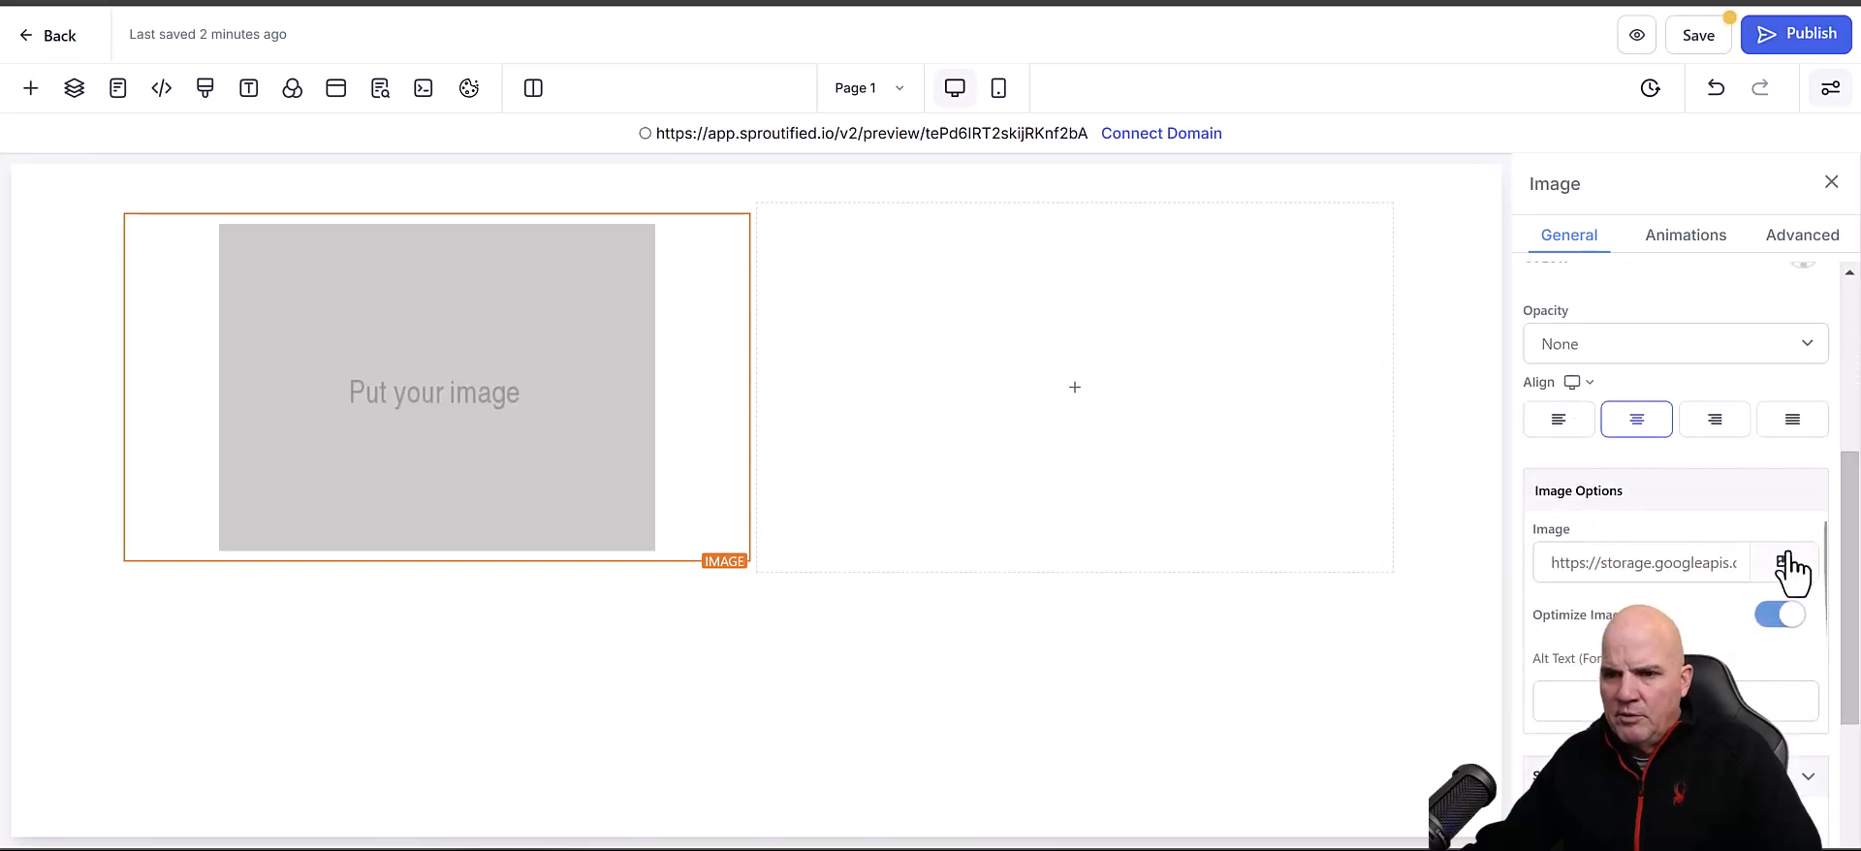
left_click(1786, 566)
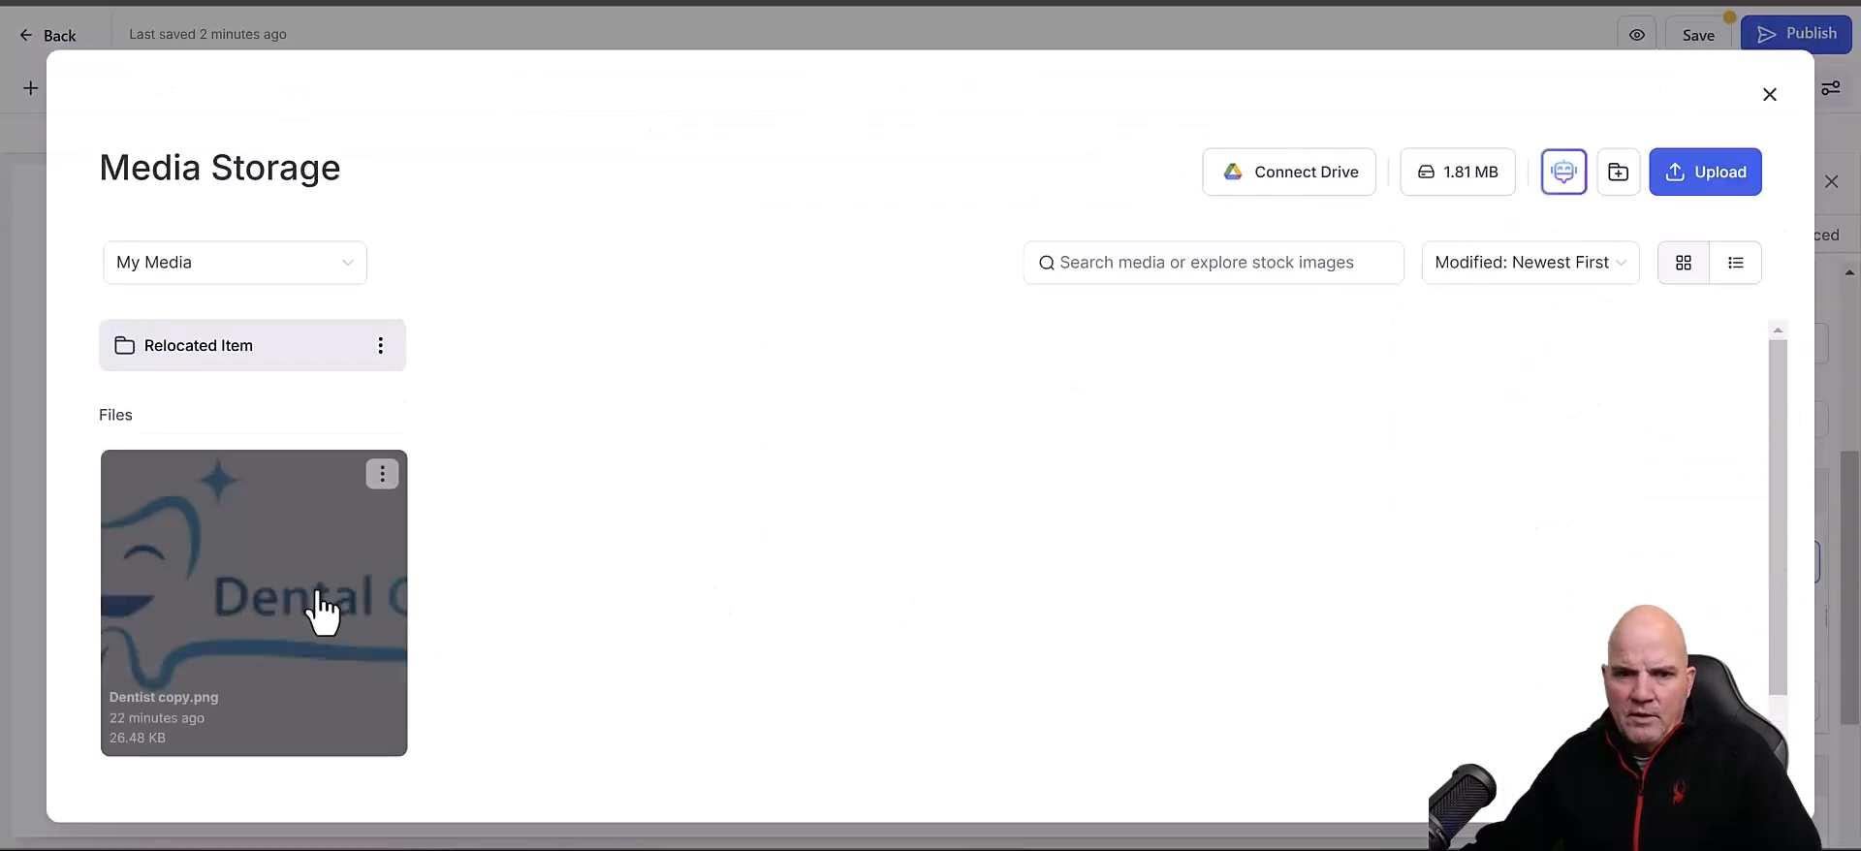
left_click(323, 610)
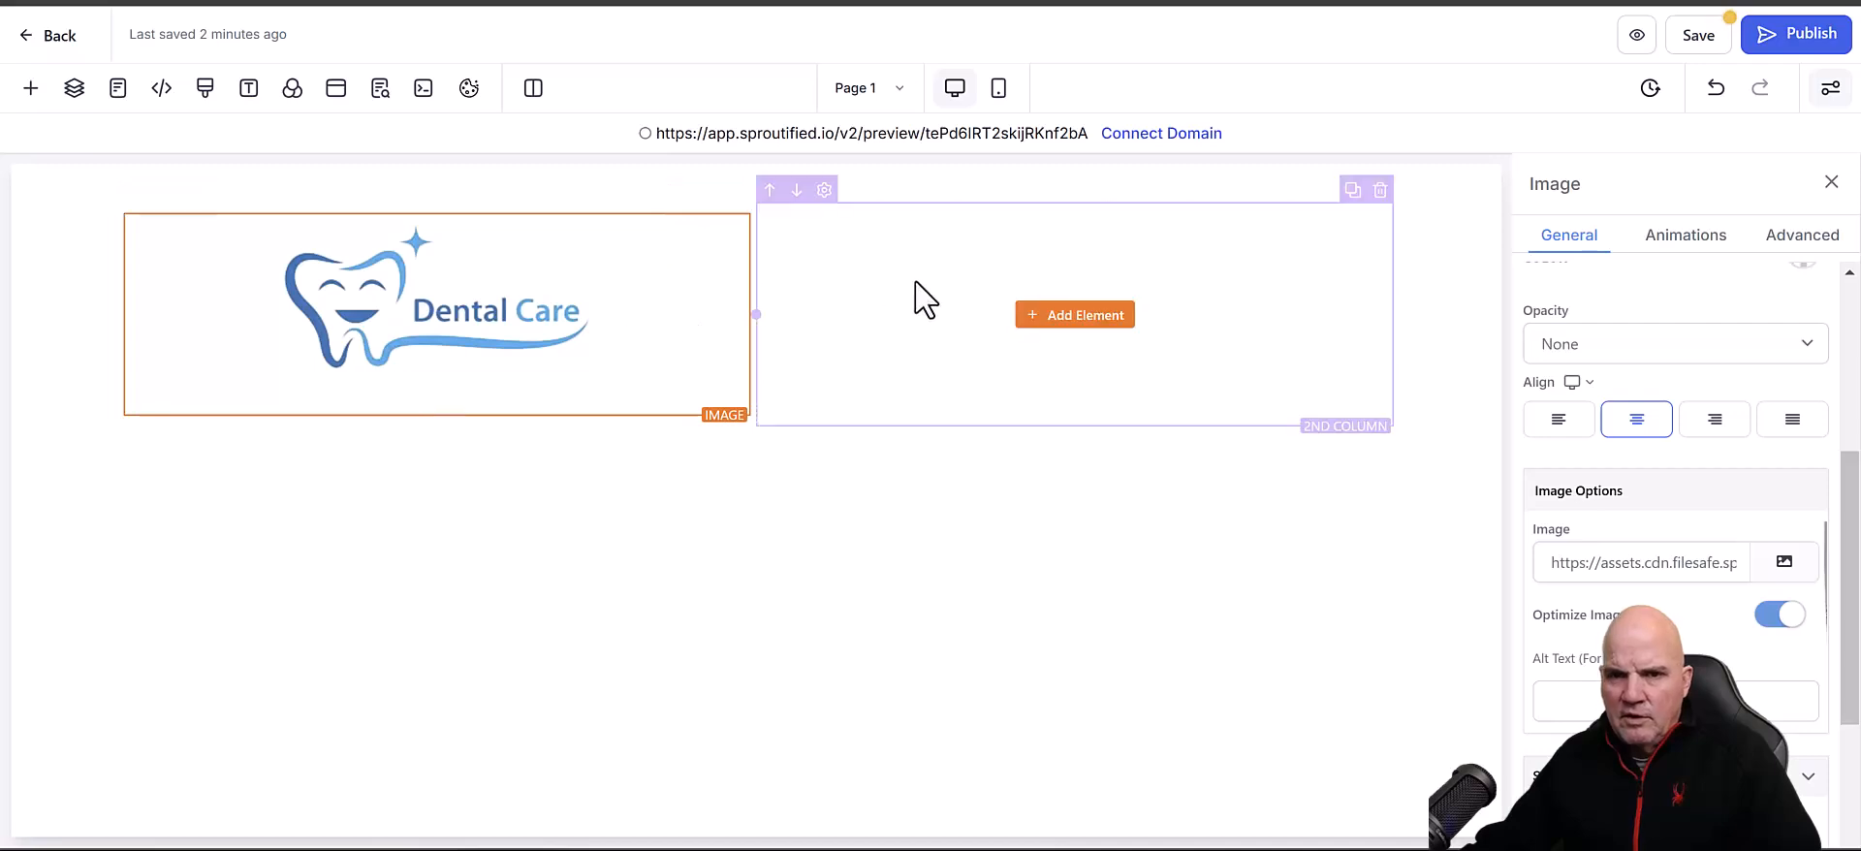
- Add a sub-headline to the second column and replace its text with the practice's phone number and "Nashville, TN" on two lines
left_click(1084, 318)
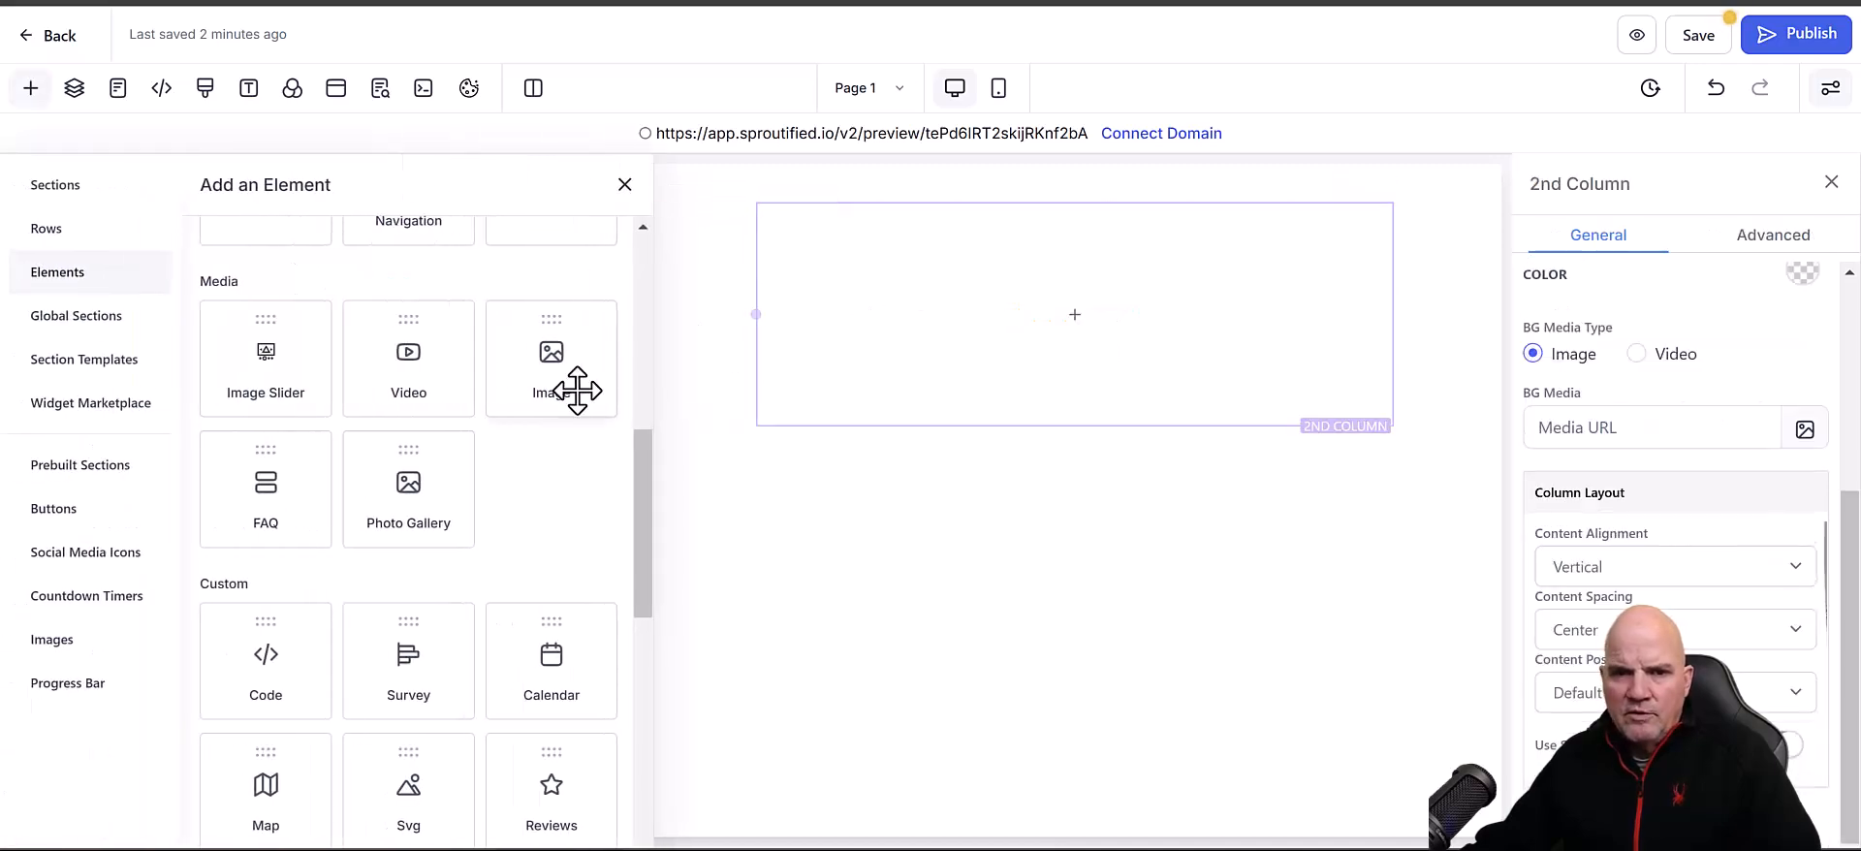
scroll(523, 487, "up", 5)
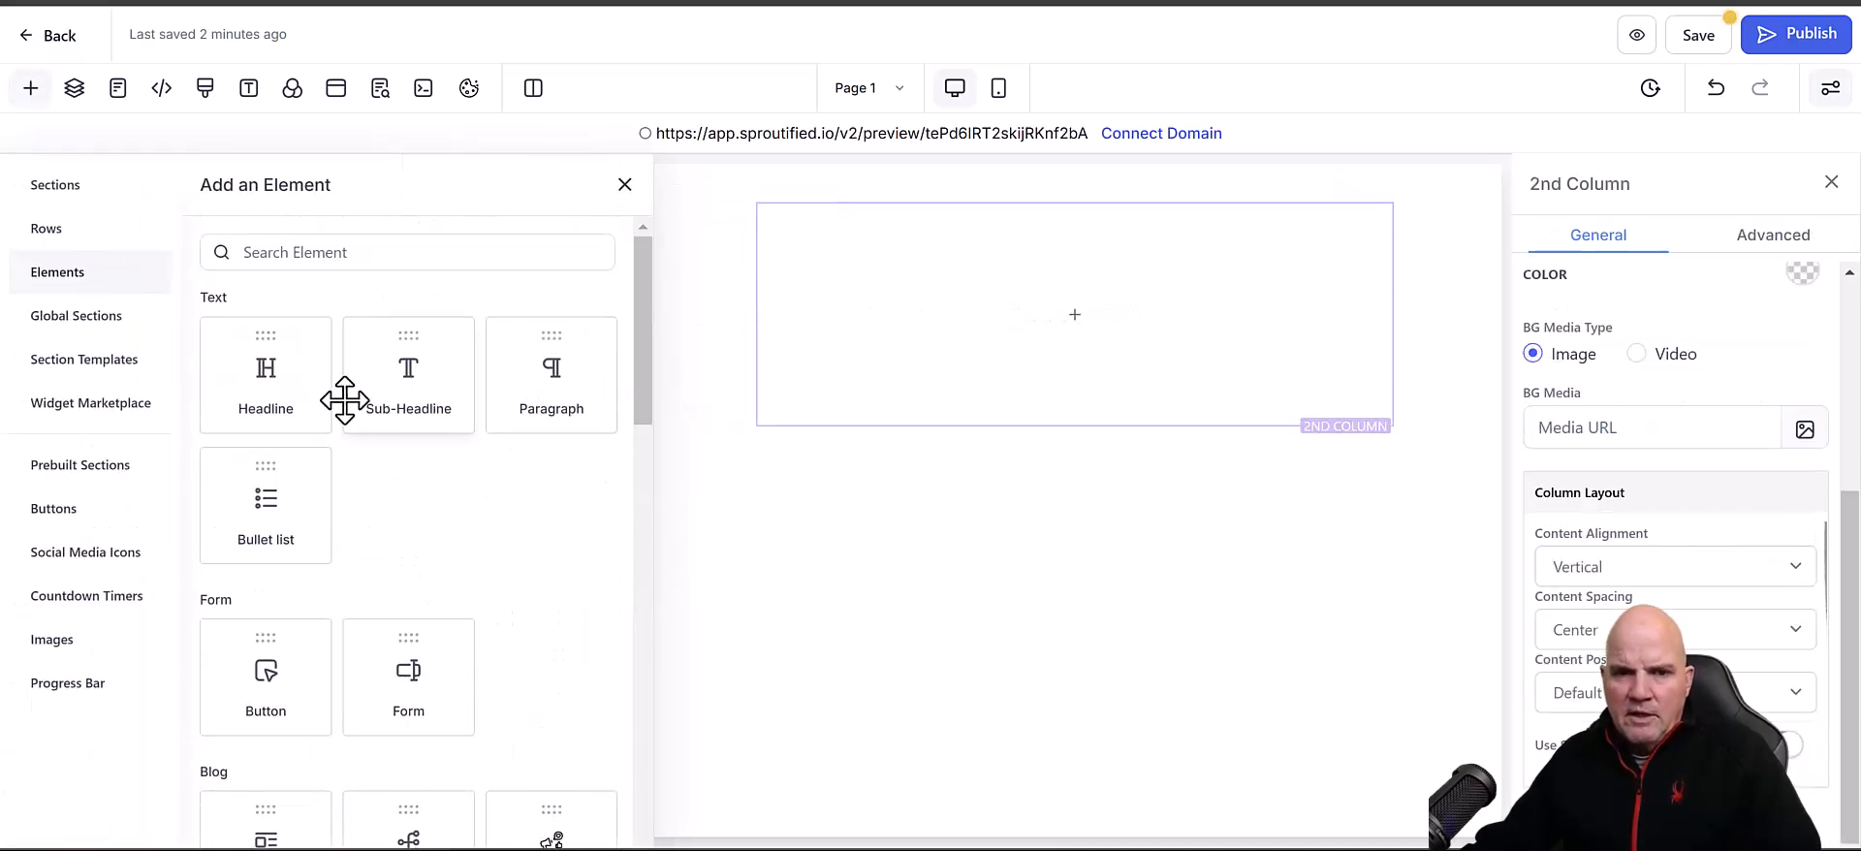
left_click(407, 374)
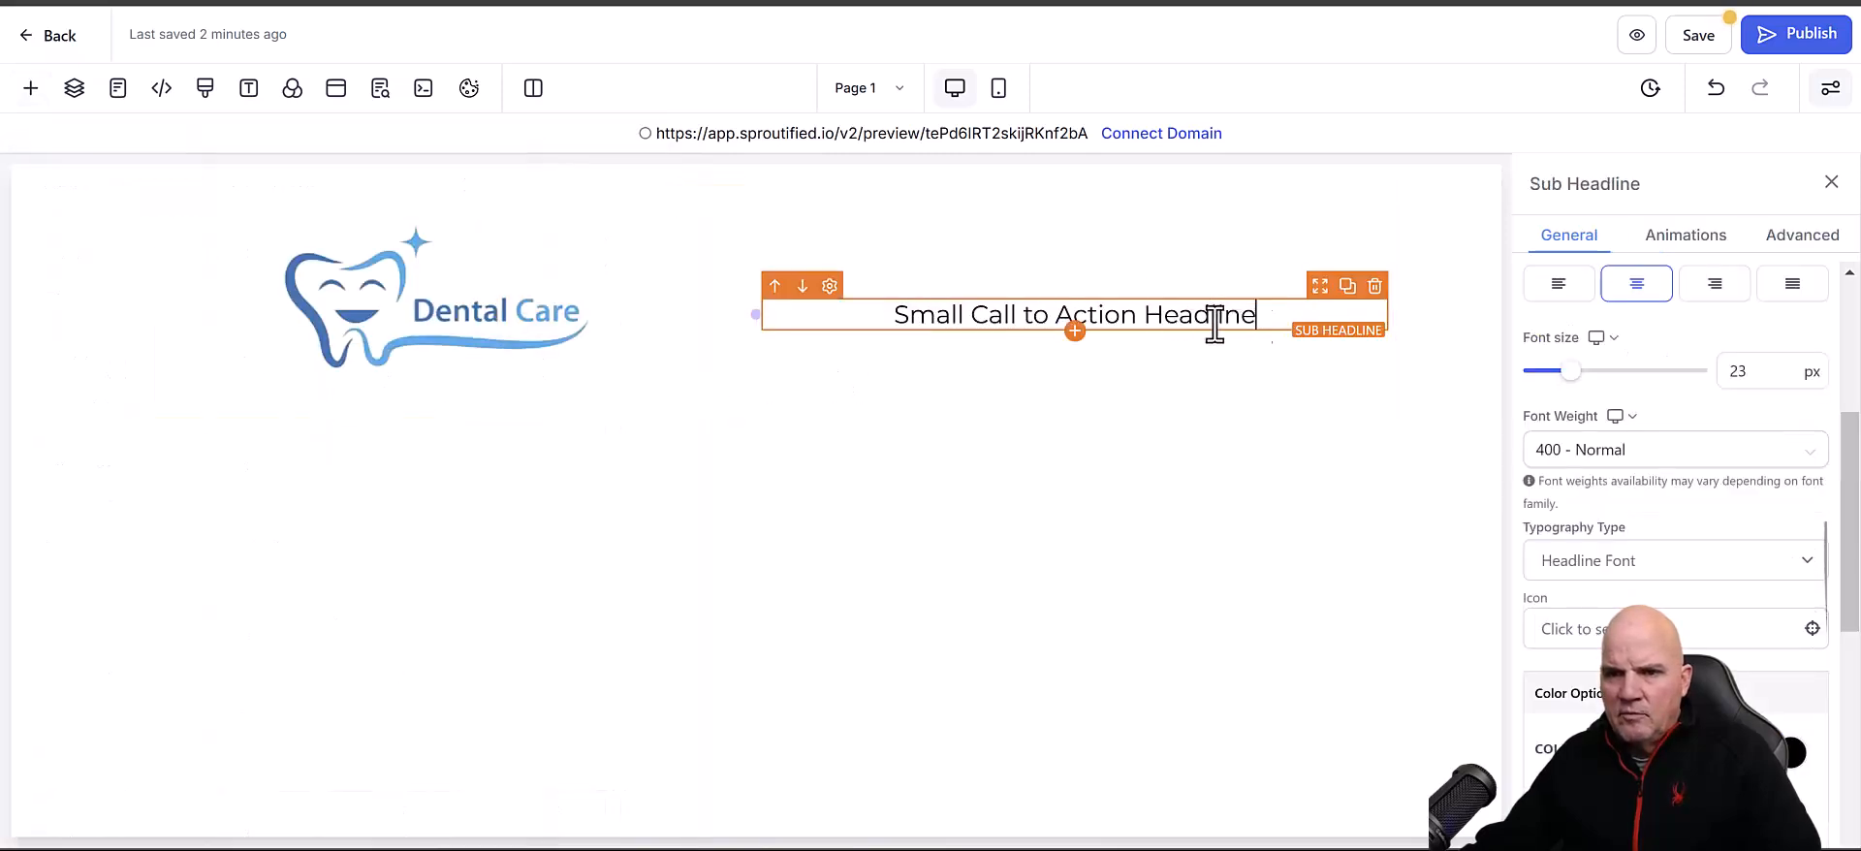
left_click_drag(1262, 323, 894, 345)
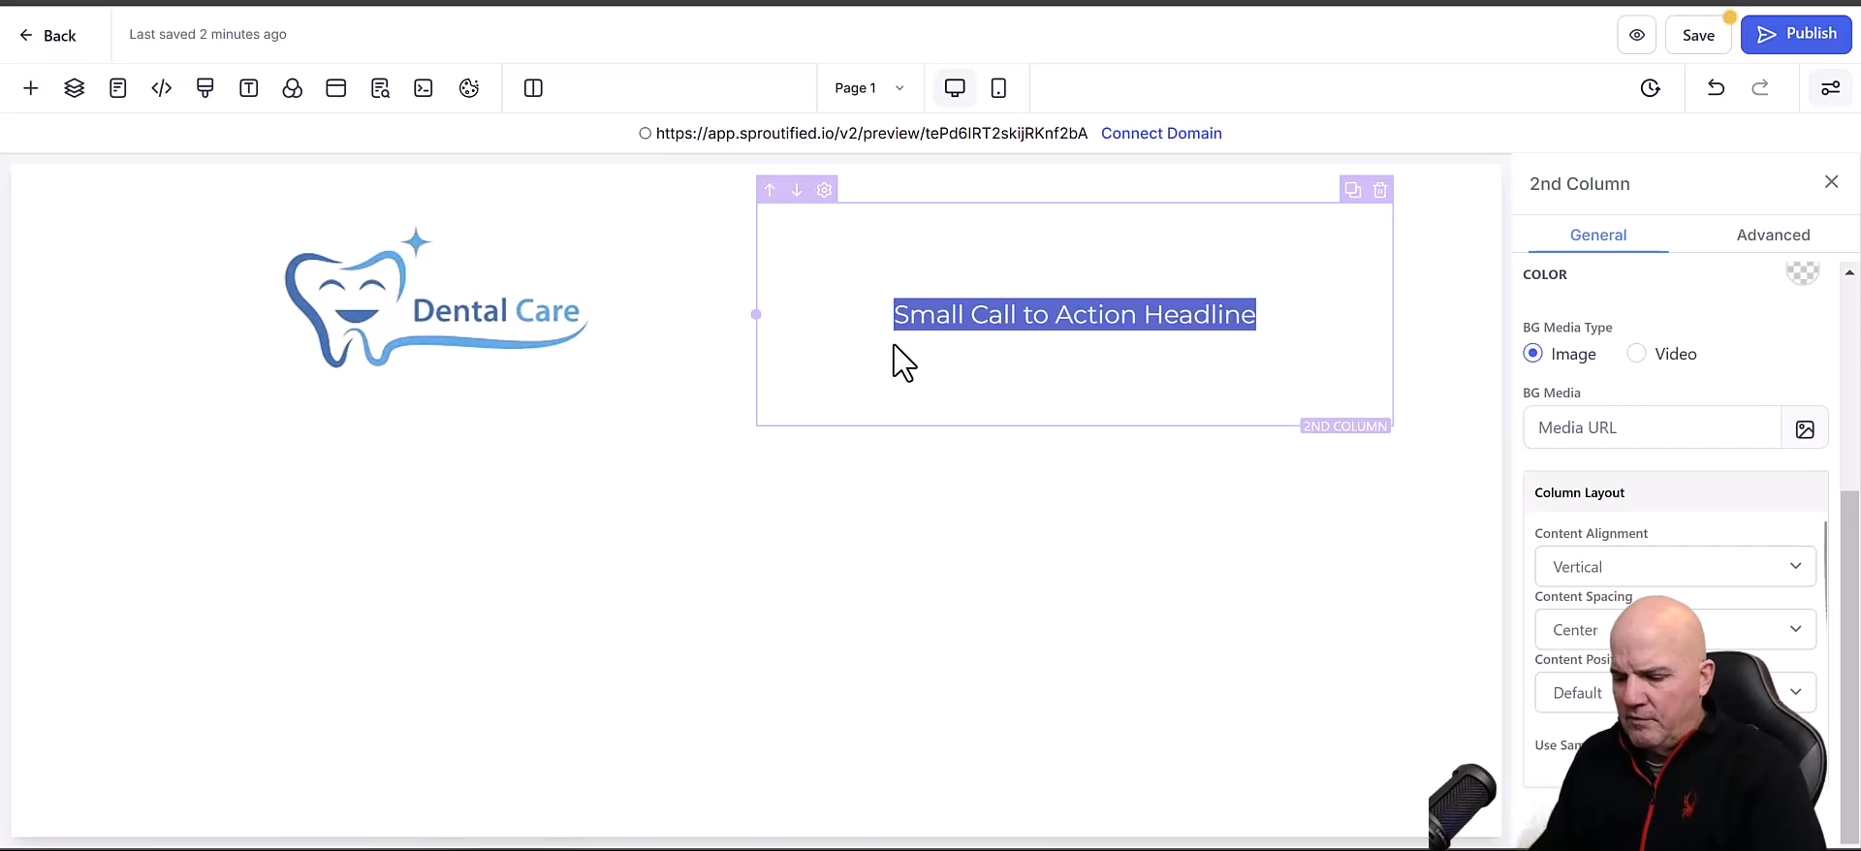
type("888-")
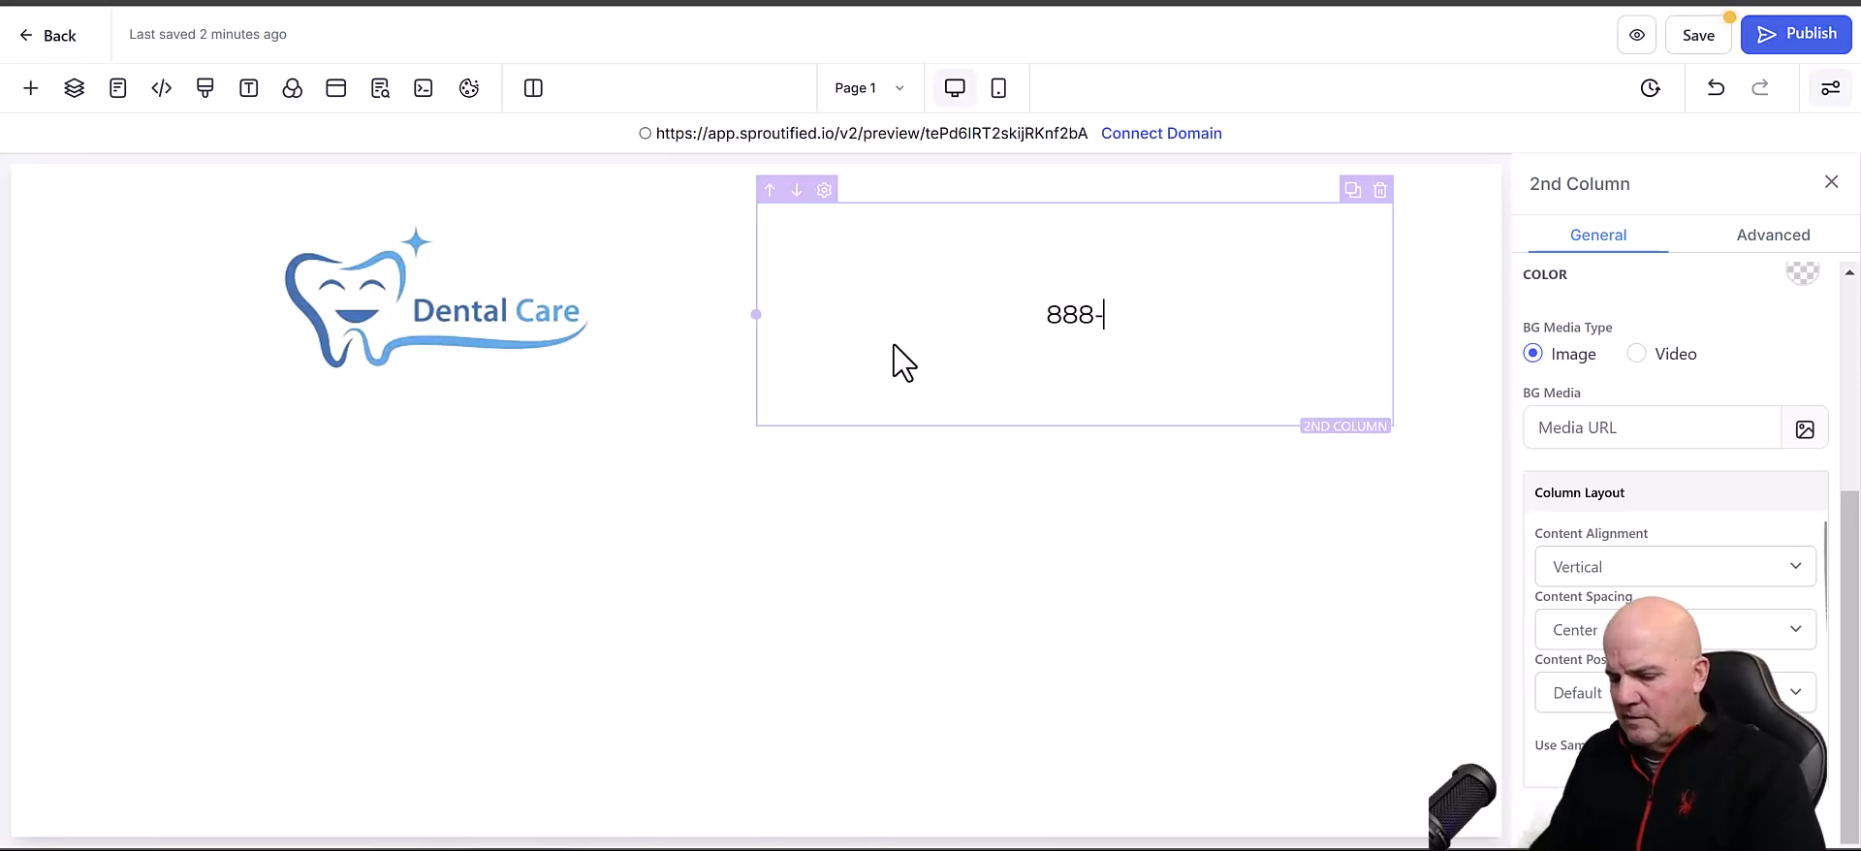
type("111-")
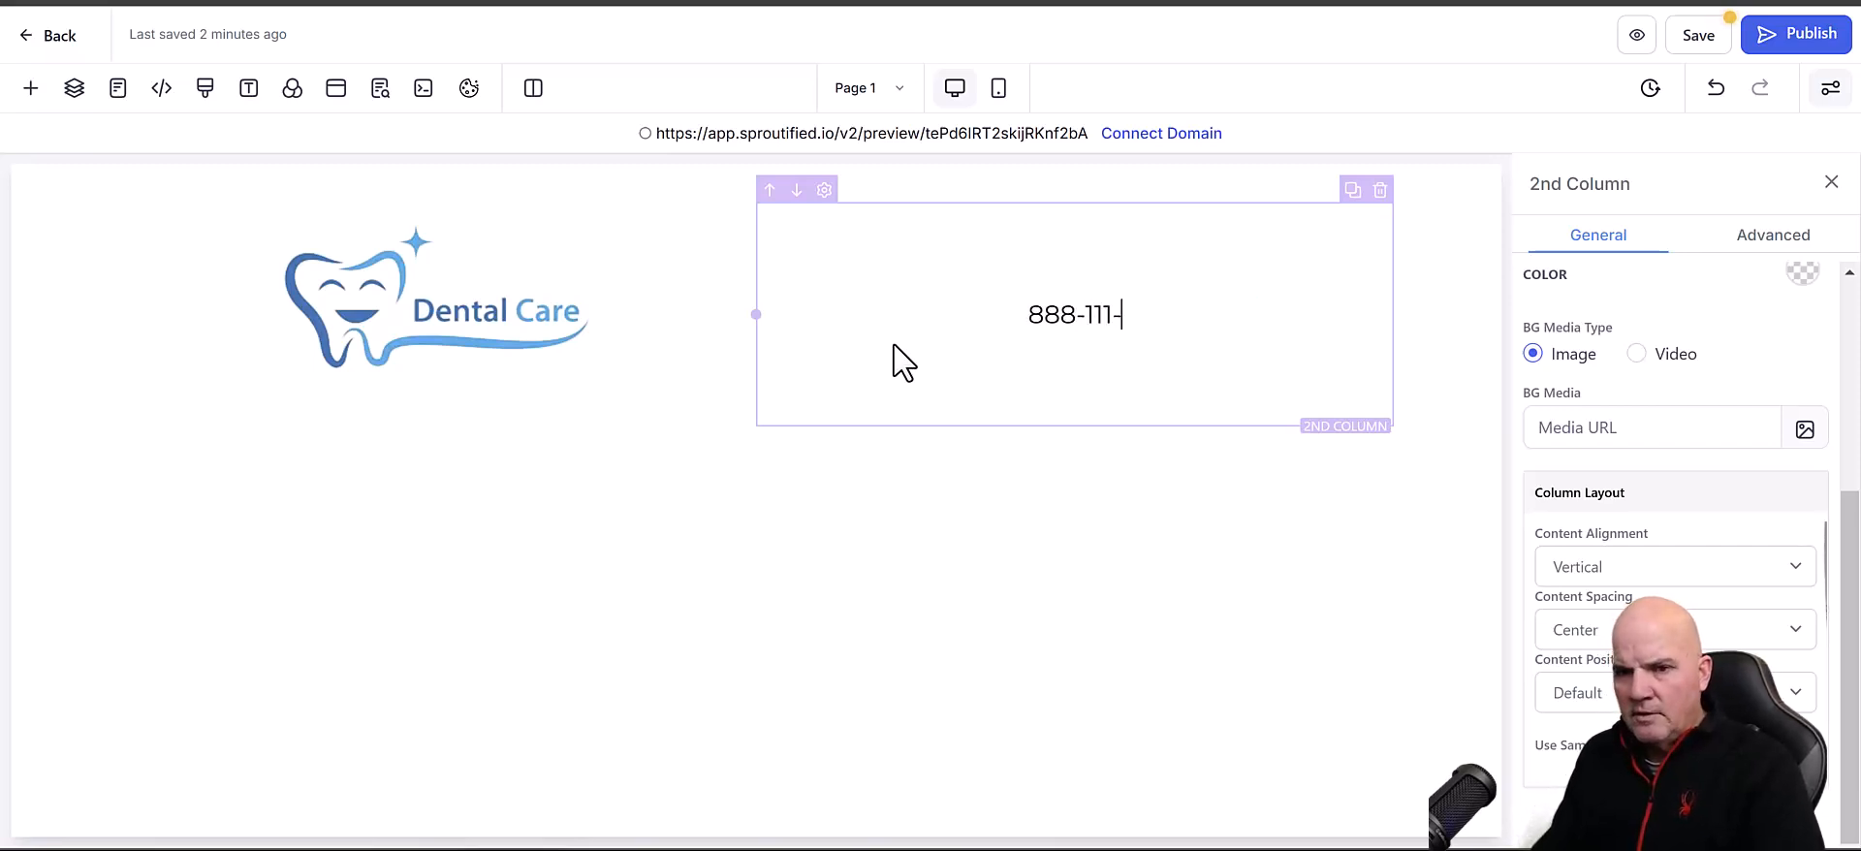
type("2222")
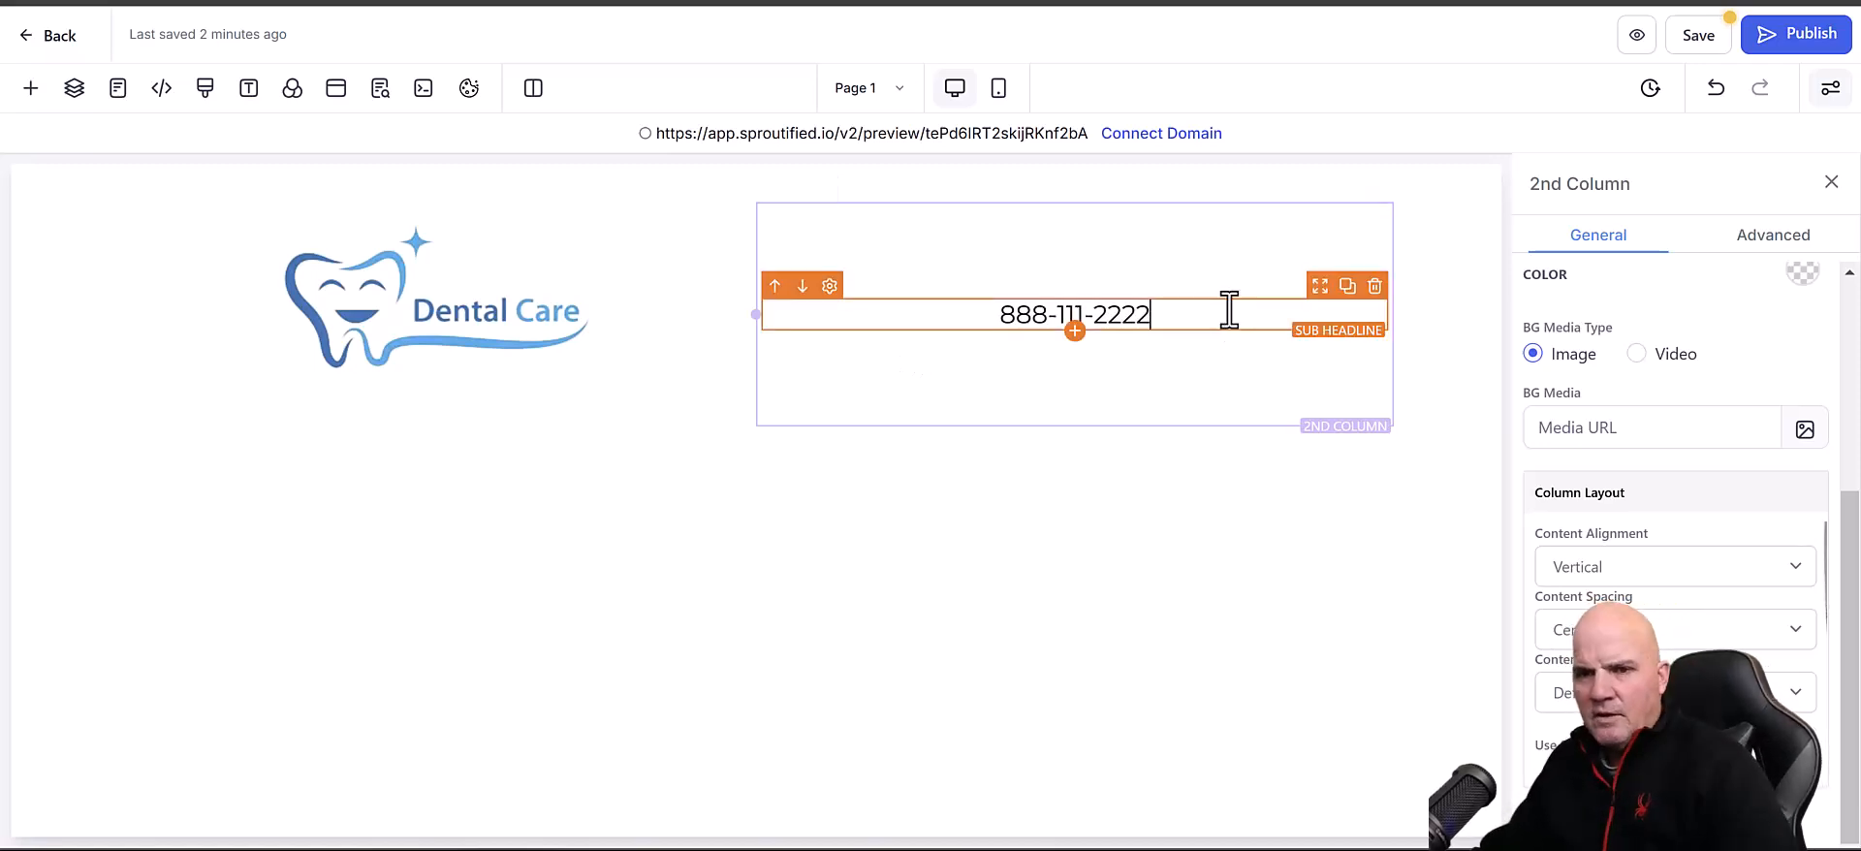
key("Return")
type("Nashv")
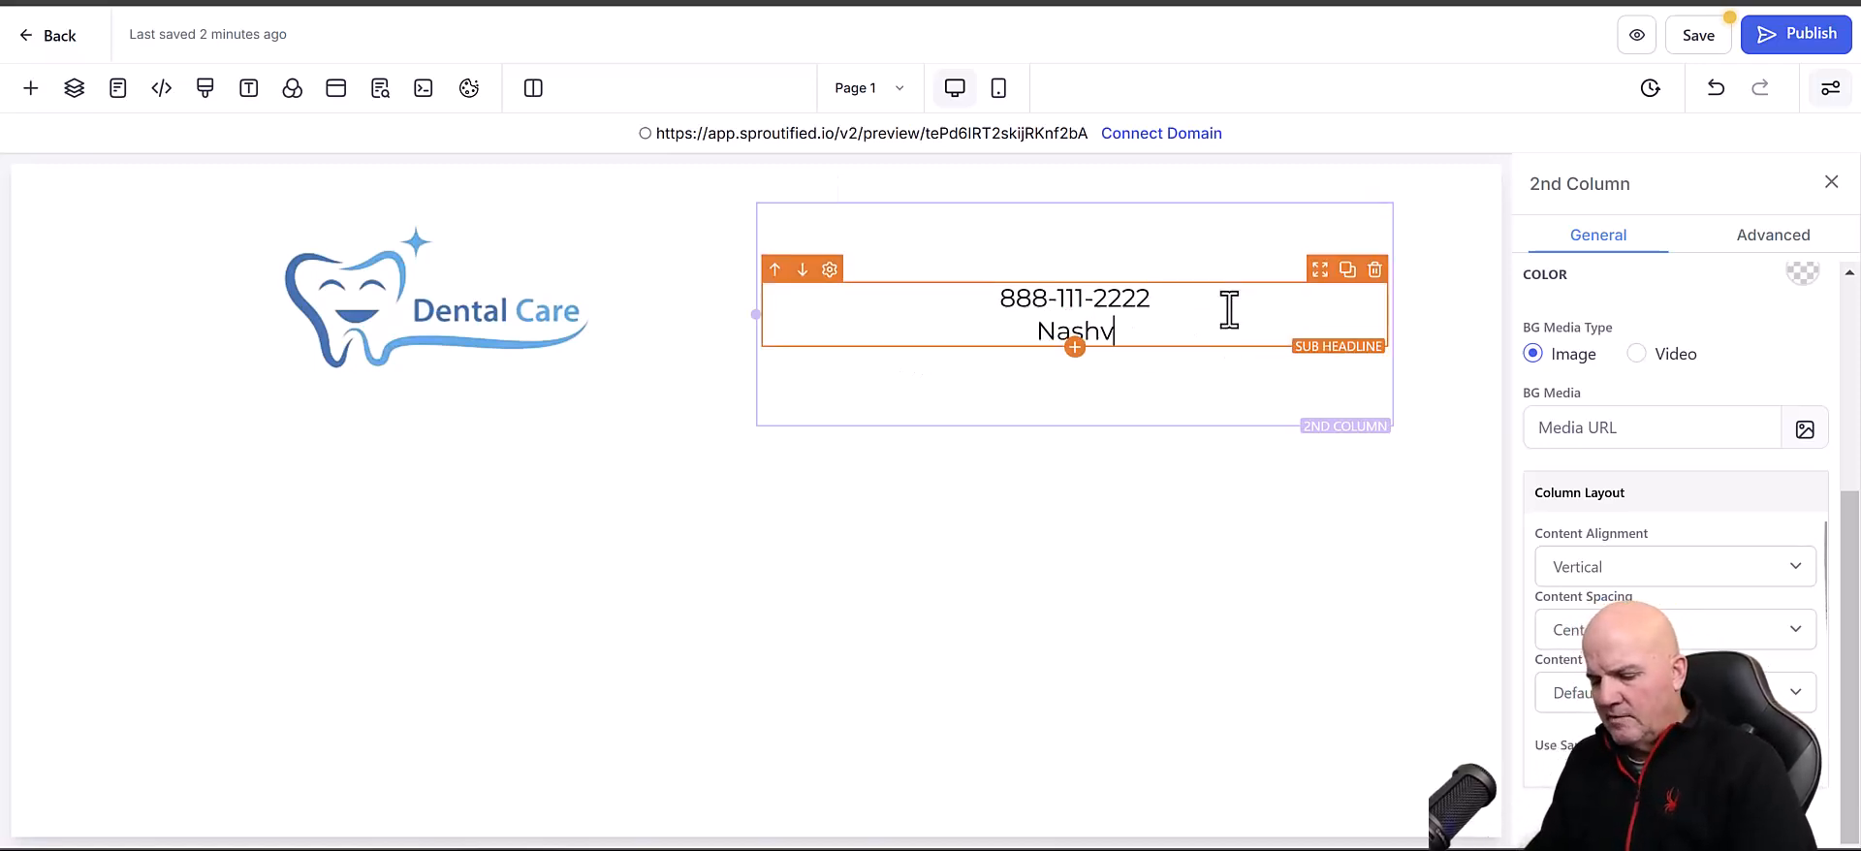
type("ille, TN")
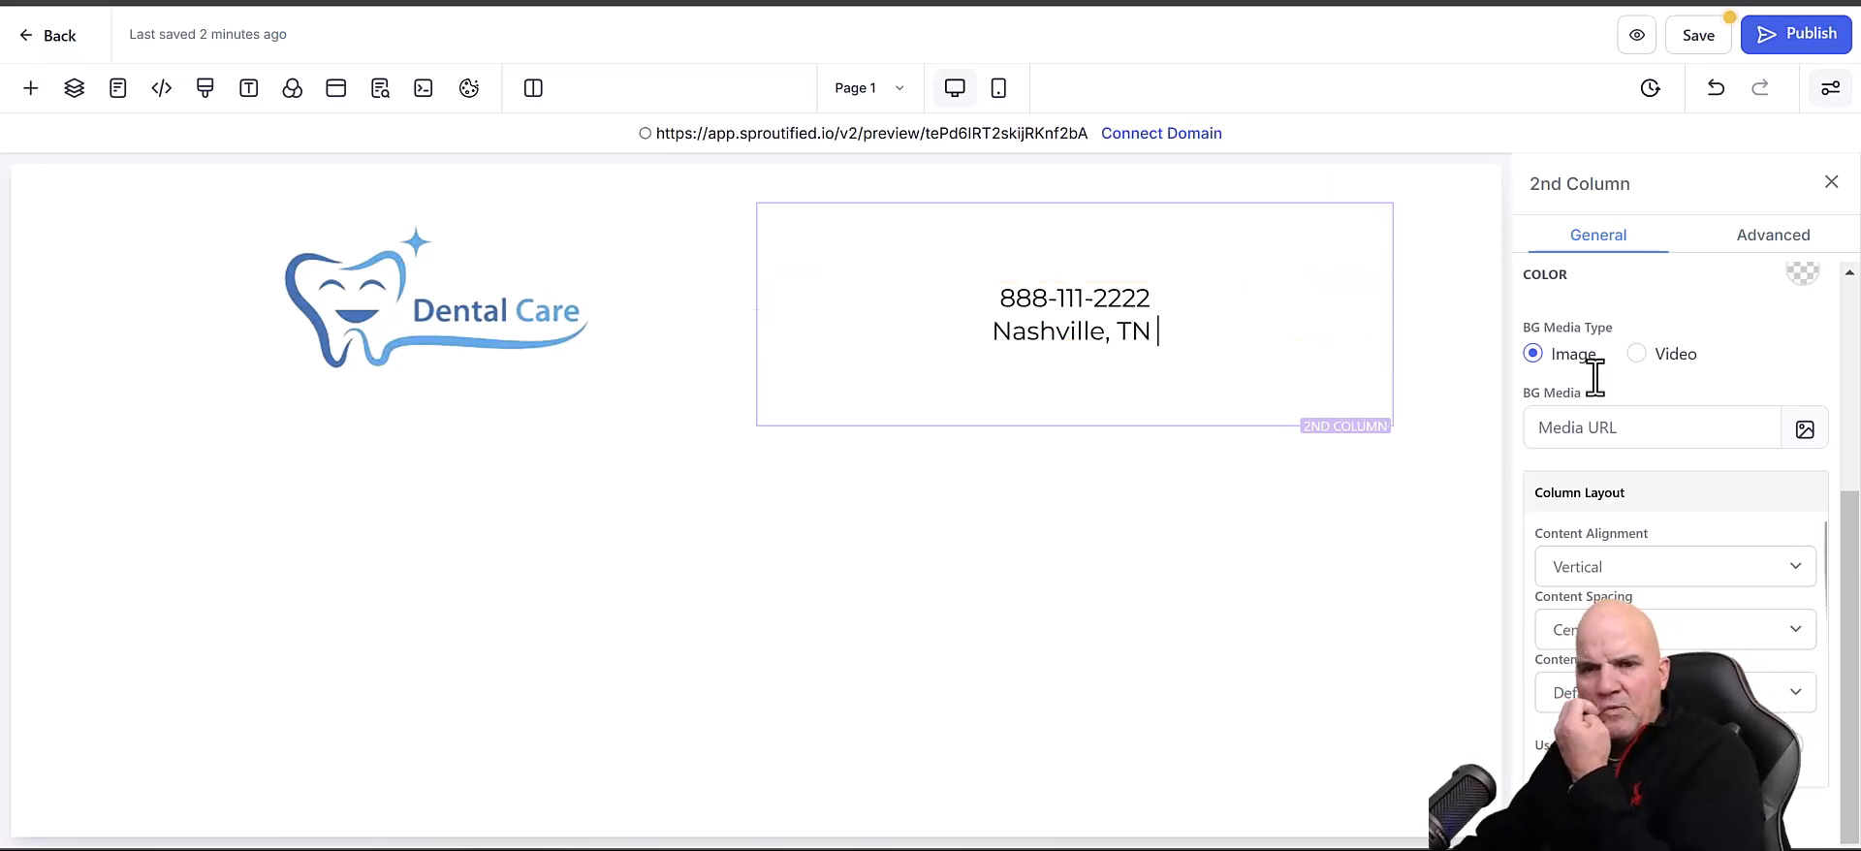
- Save the page, dismiss the SEO metadata settings and add a full-width section below the header section
left_click(1701, 38)
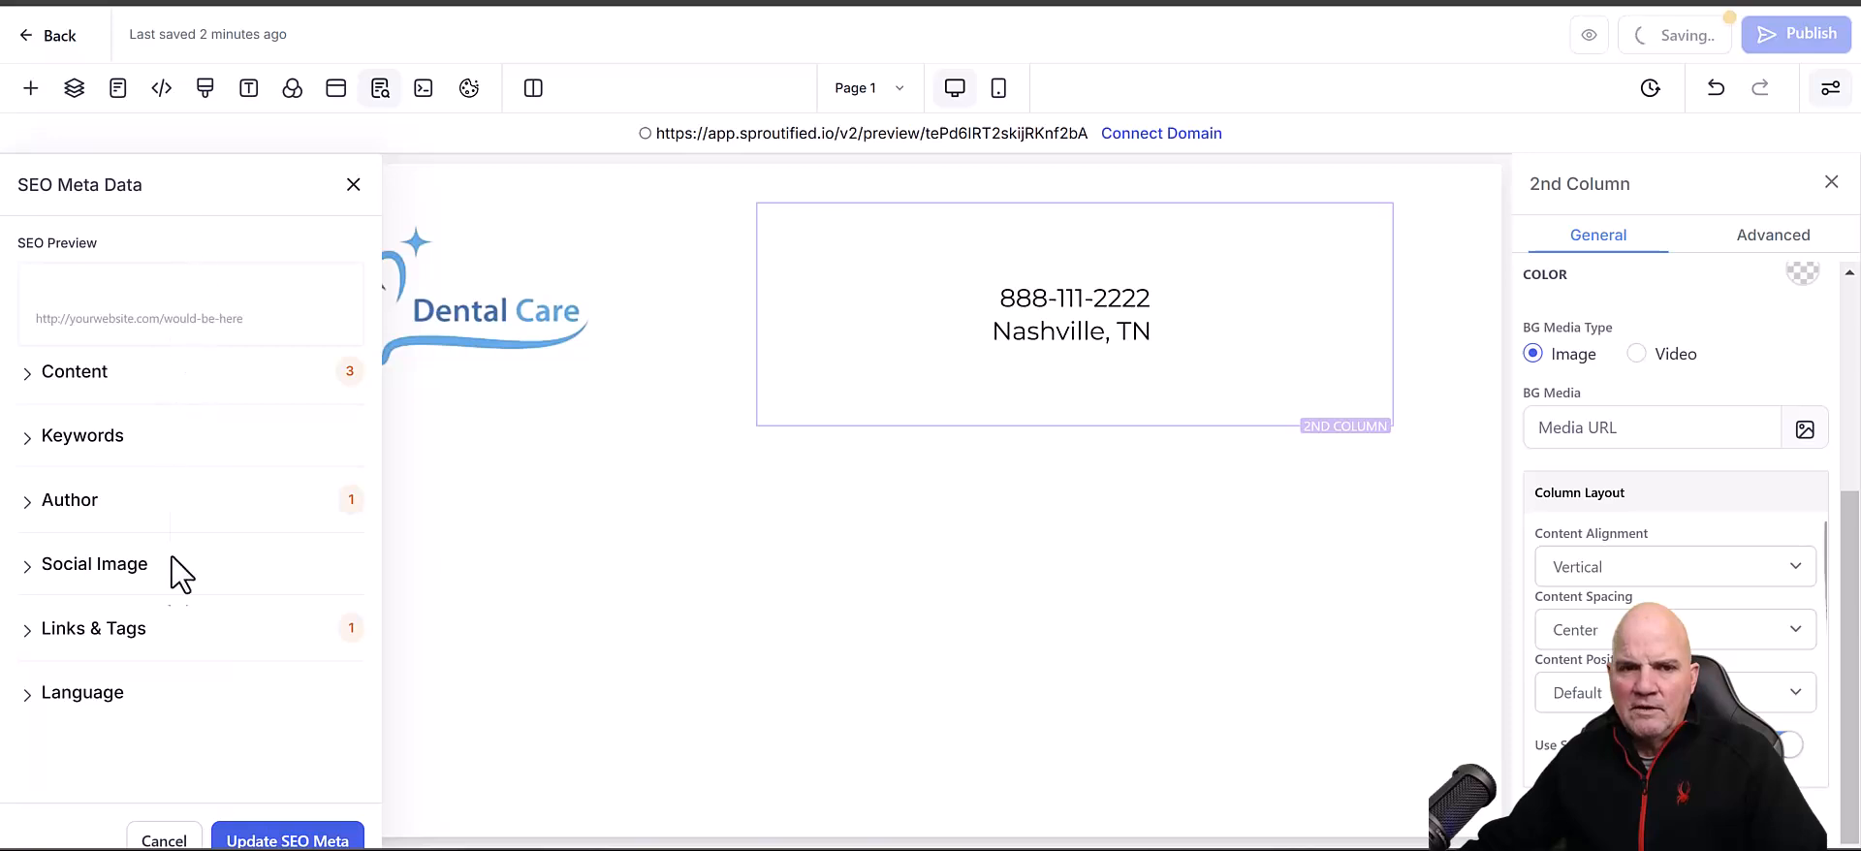
left_click(353, 186)
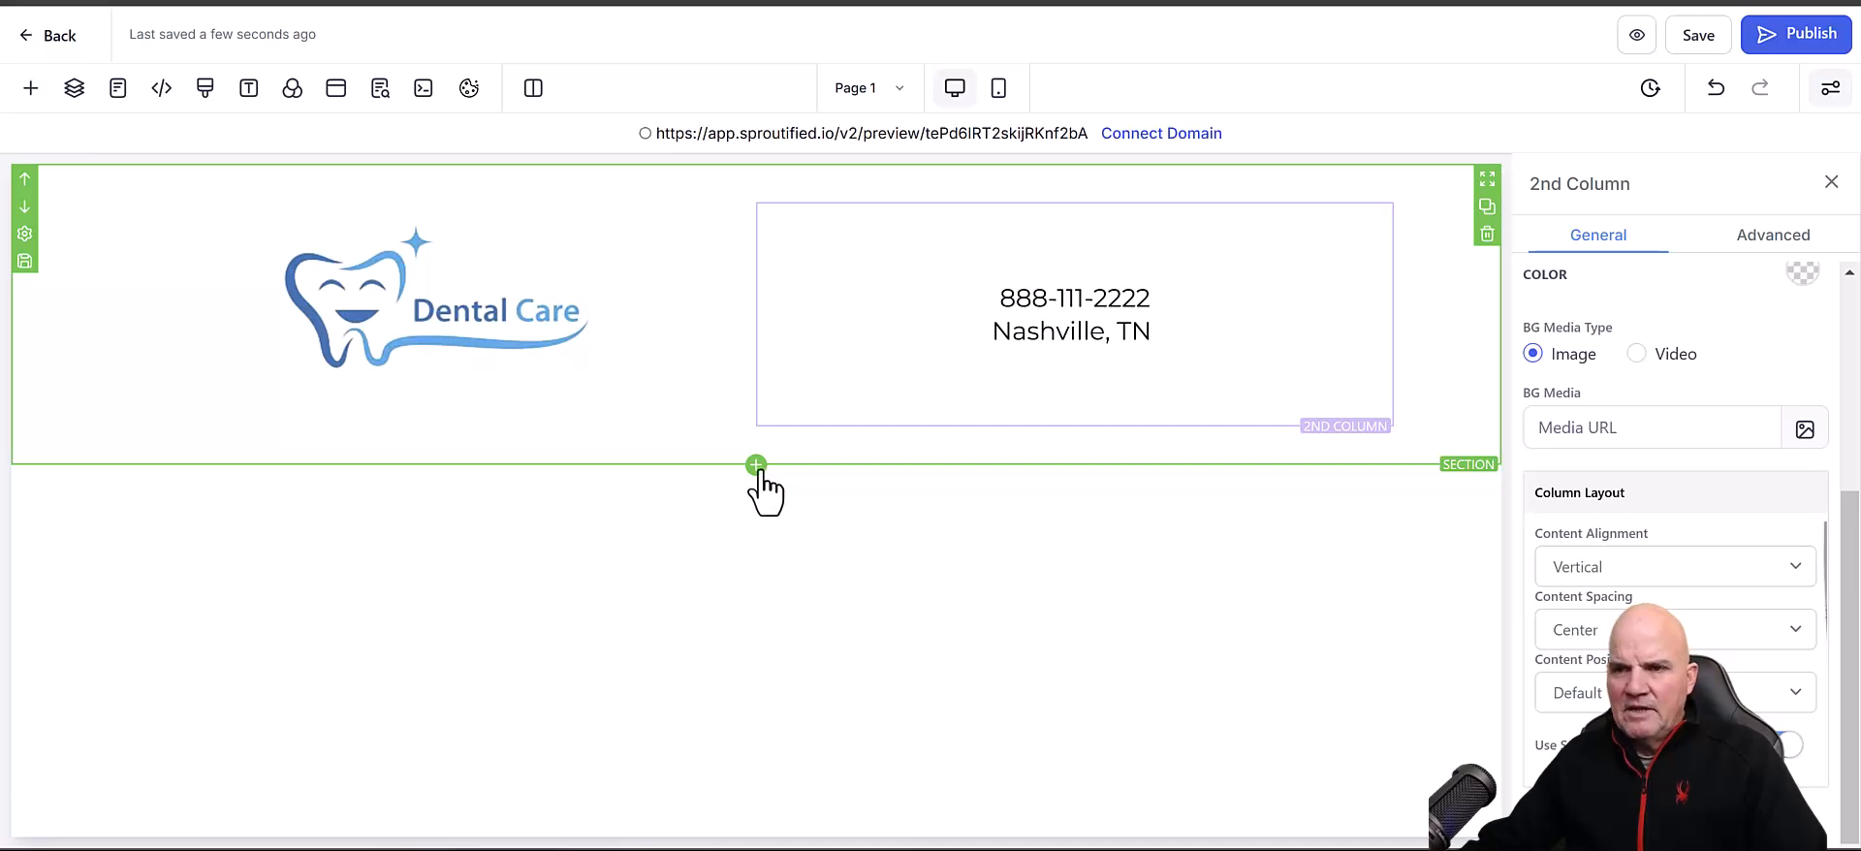
left_click(756, 465)
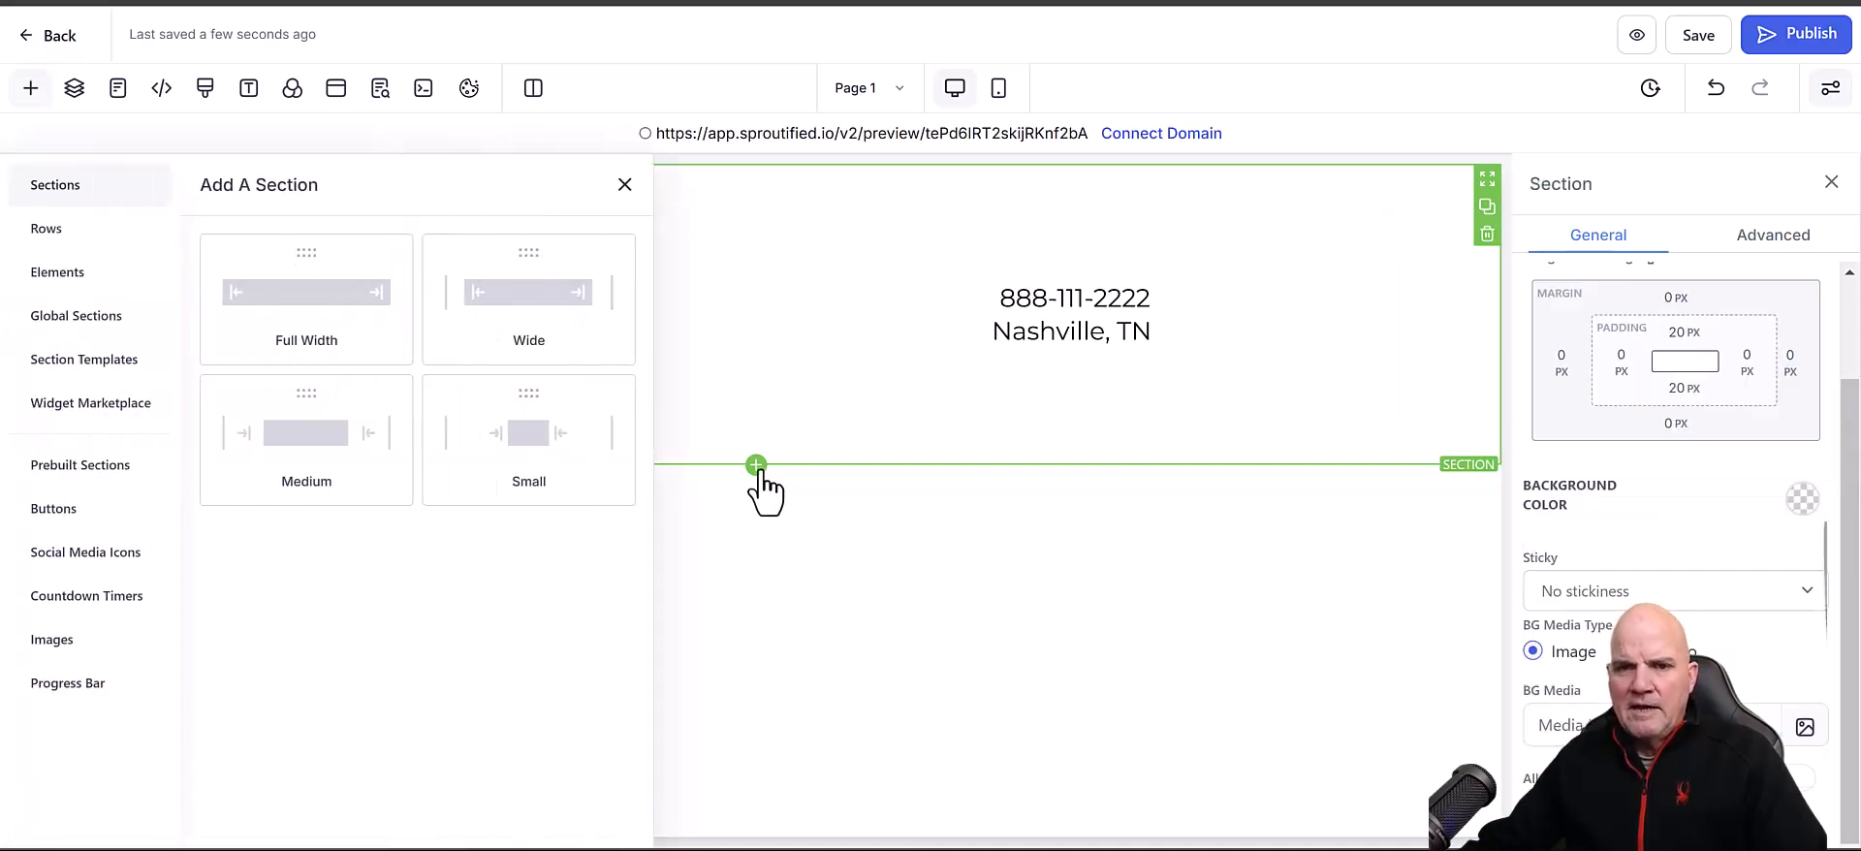
left_click(291, 311)
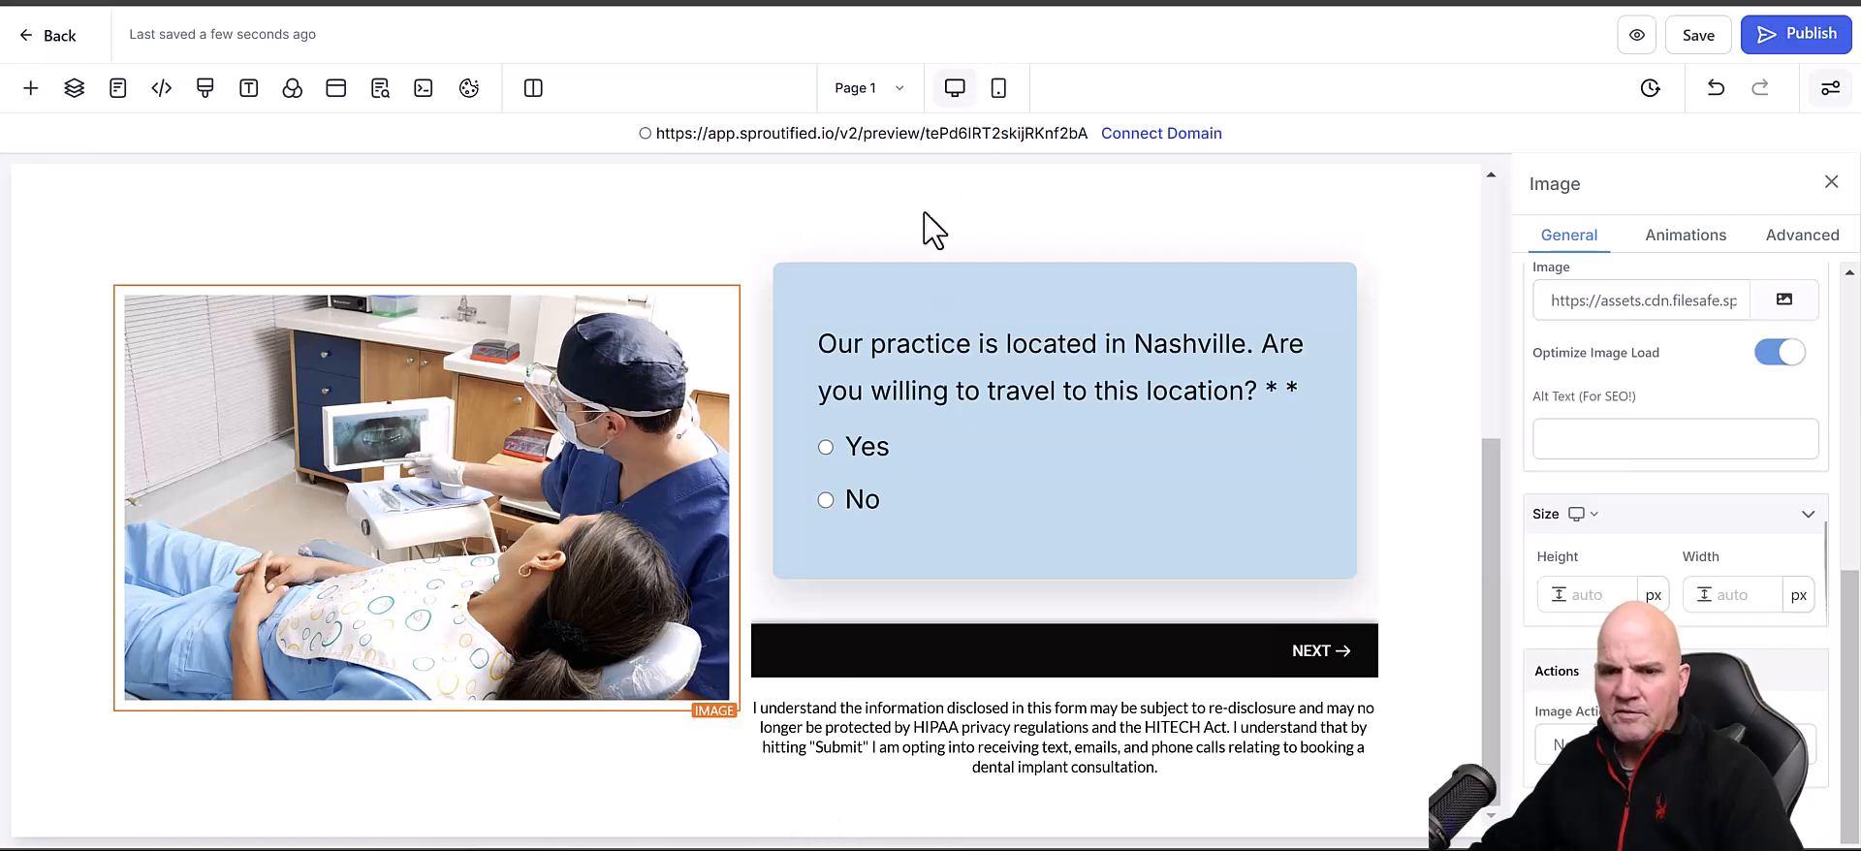
- Add a full-width section below the photo and survey section and insert a 1-column row in it
left_click(744, 824)
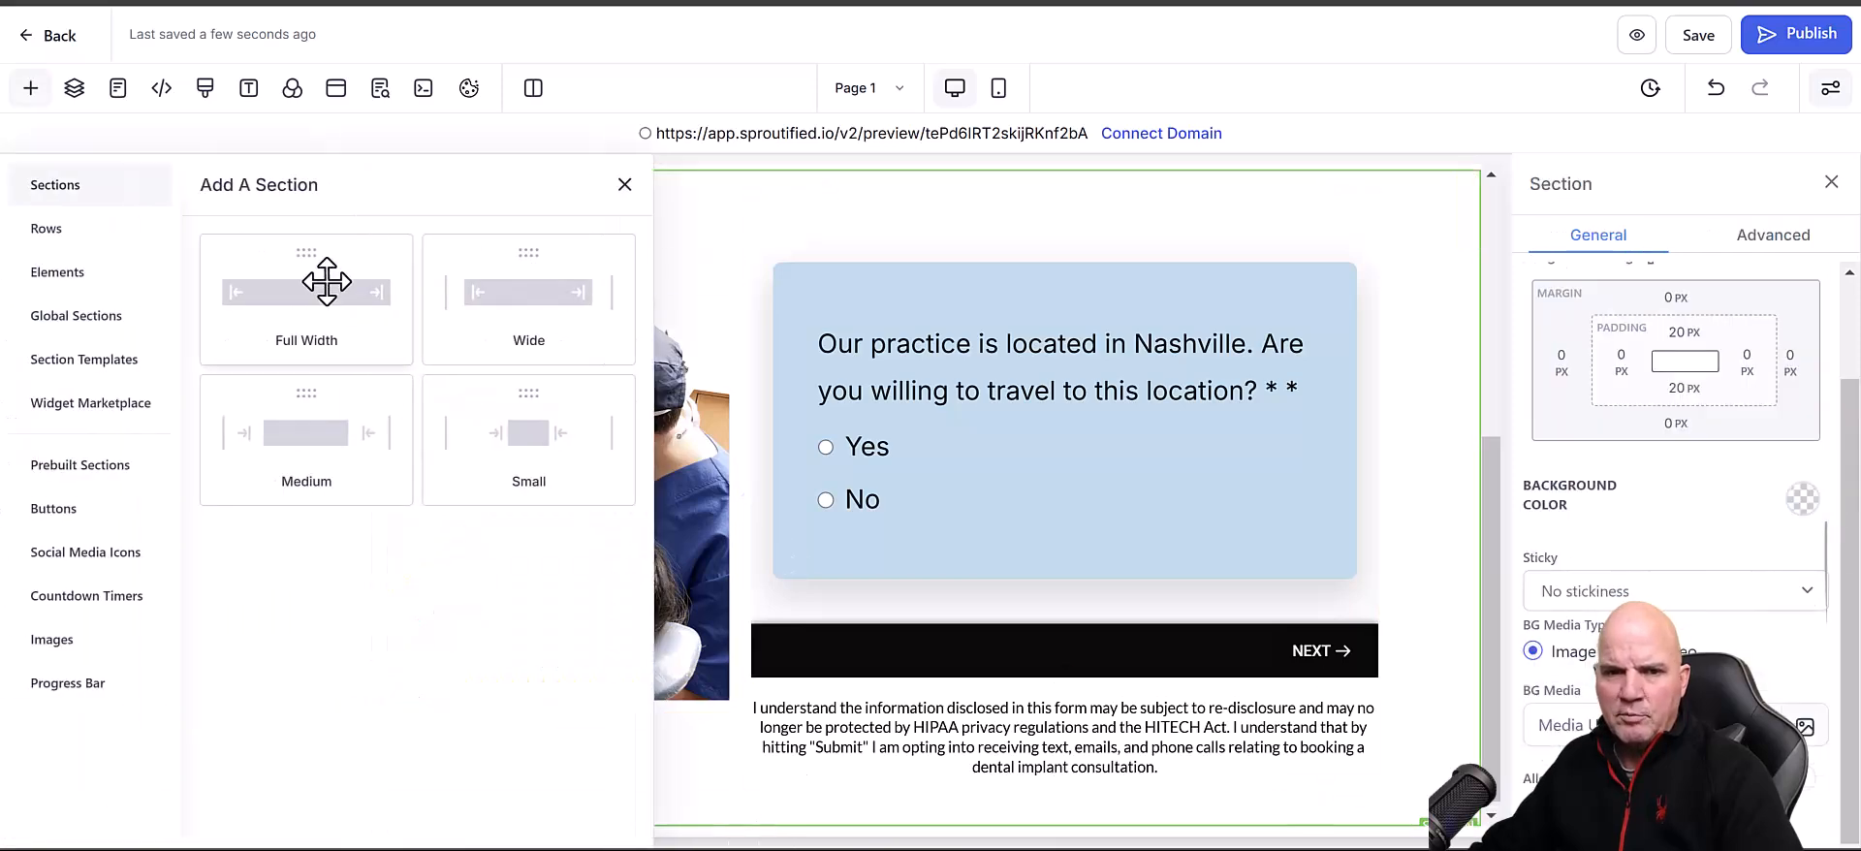
left_click(326, 281)
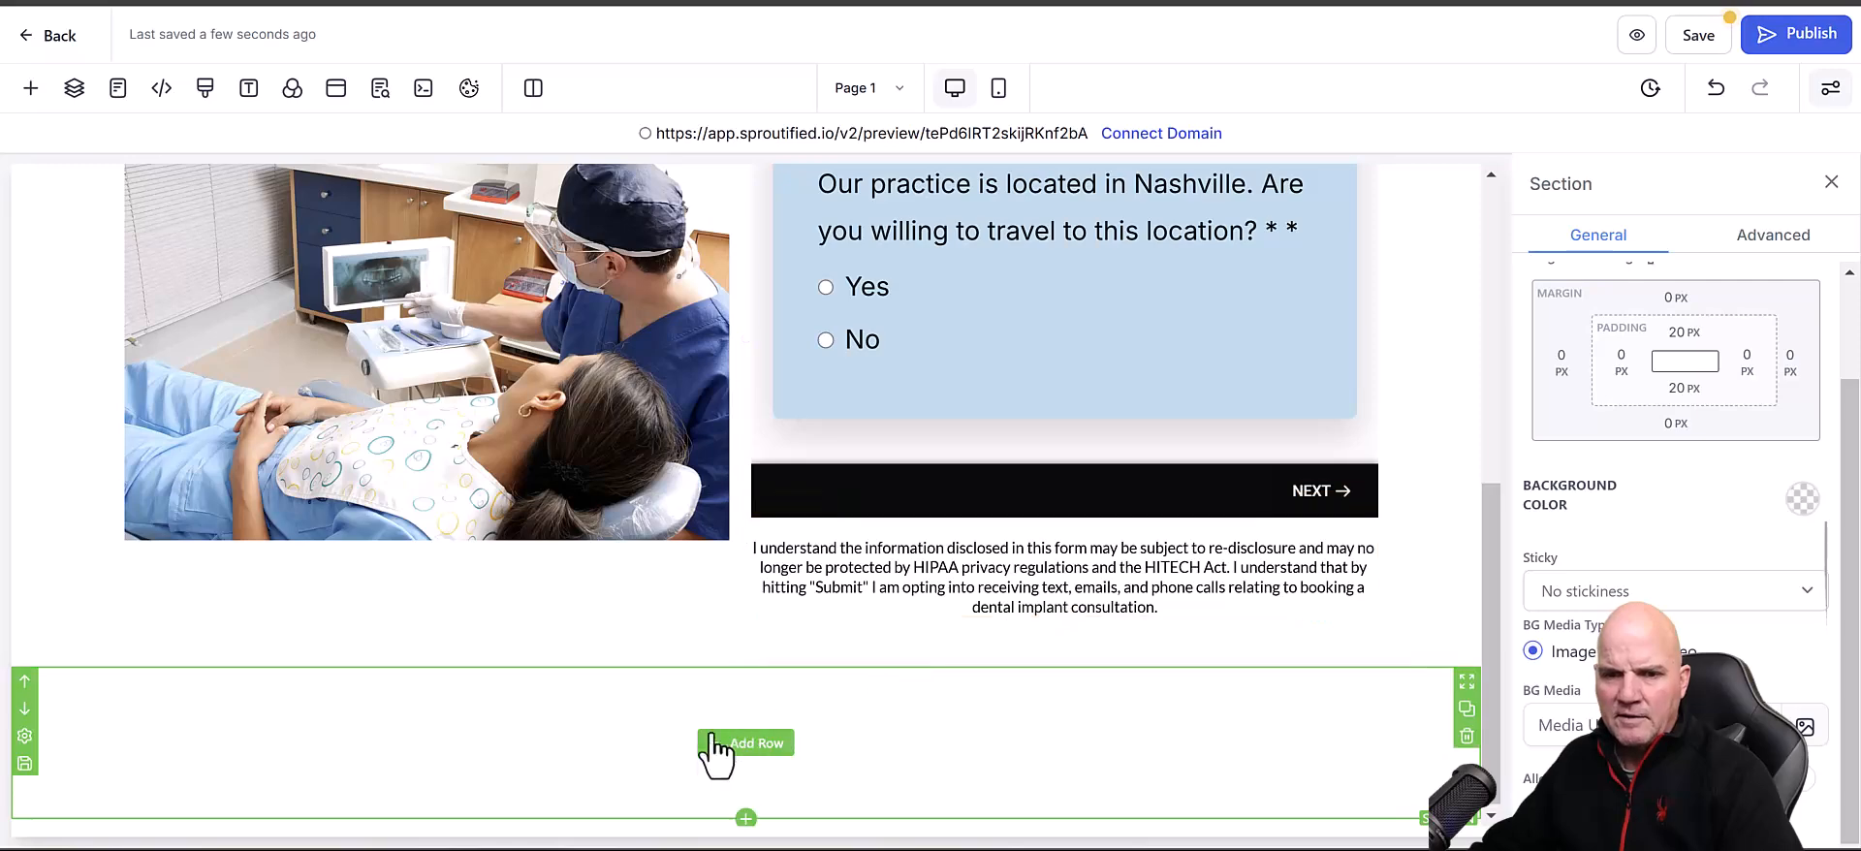
left_click(737, 751)
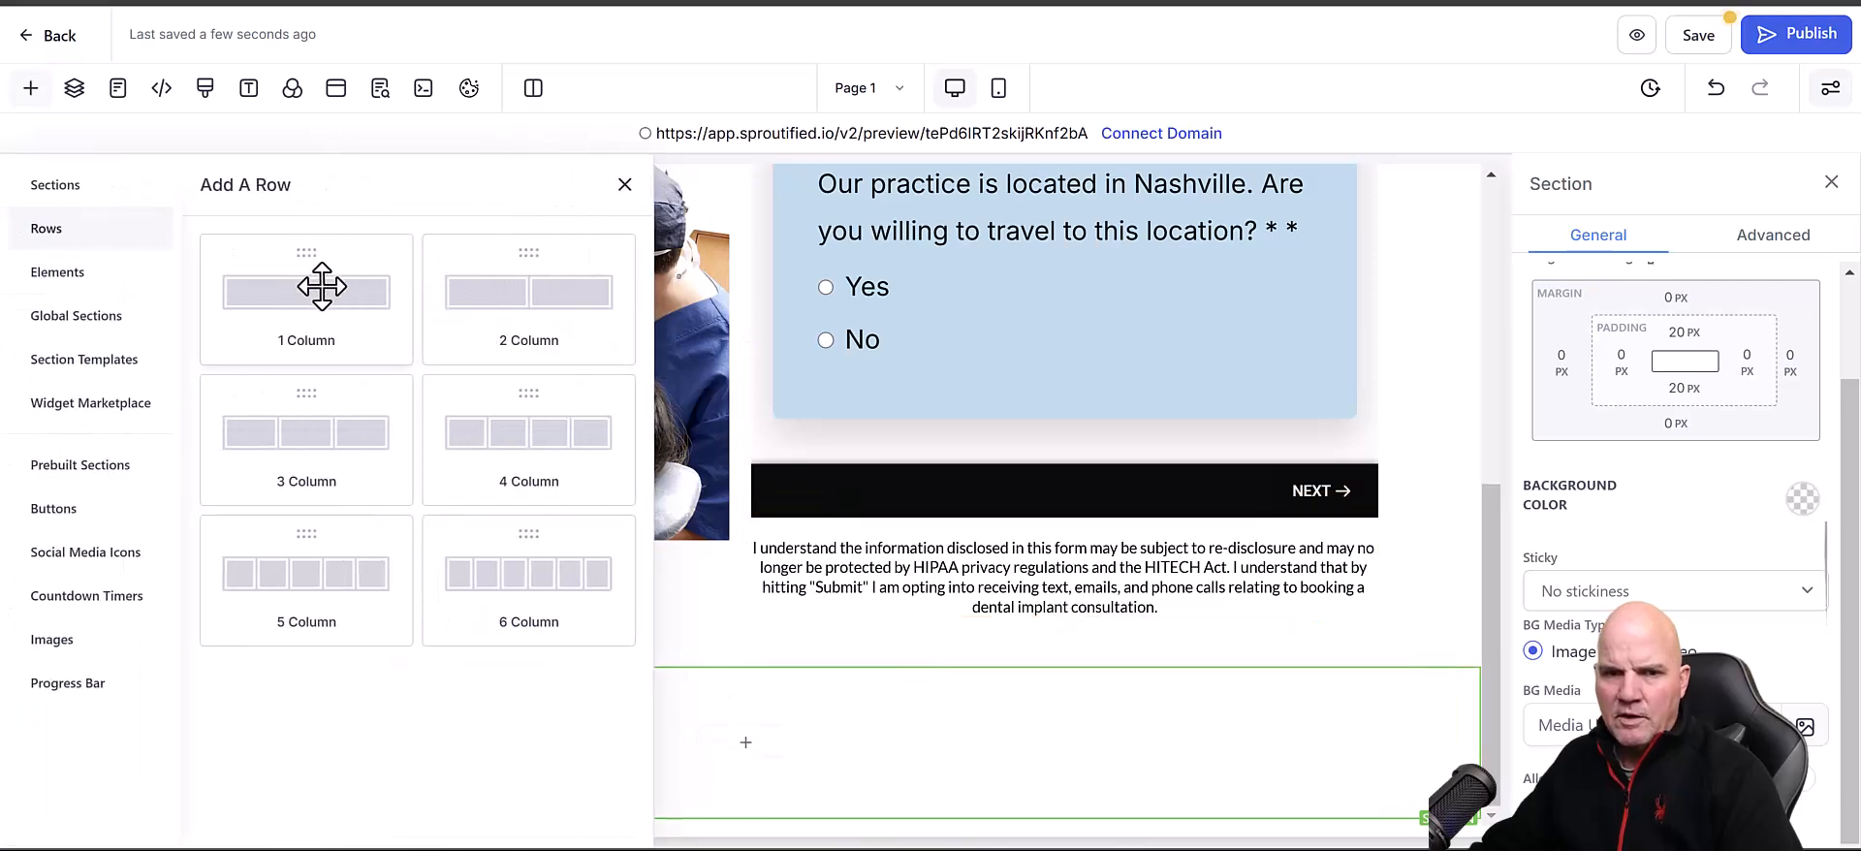
left_click(321, 286)
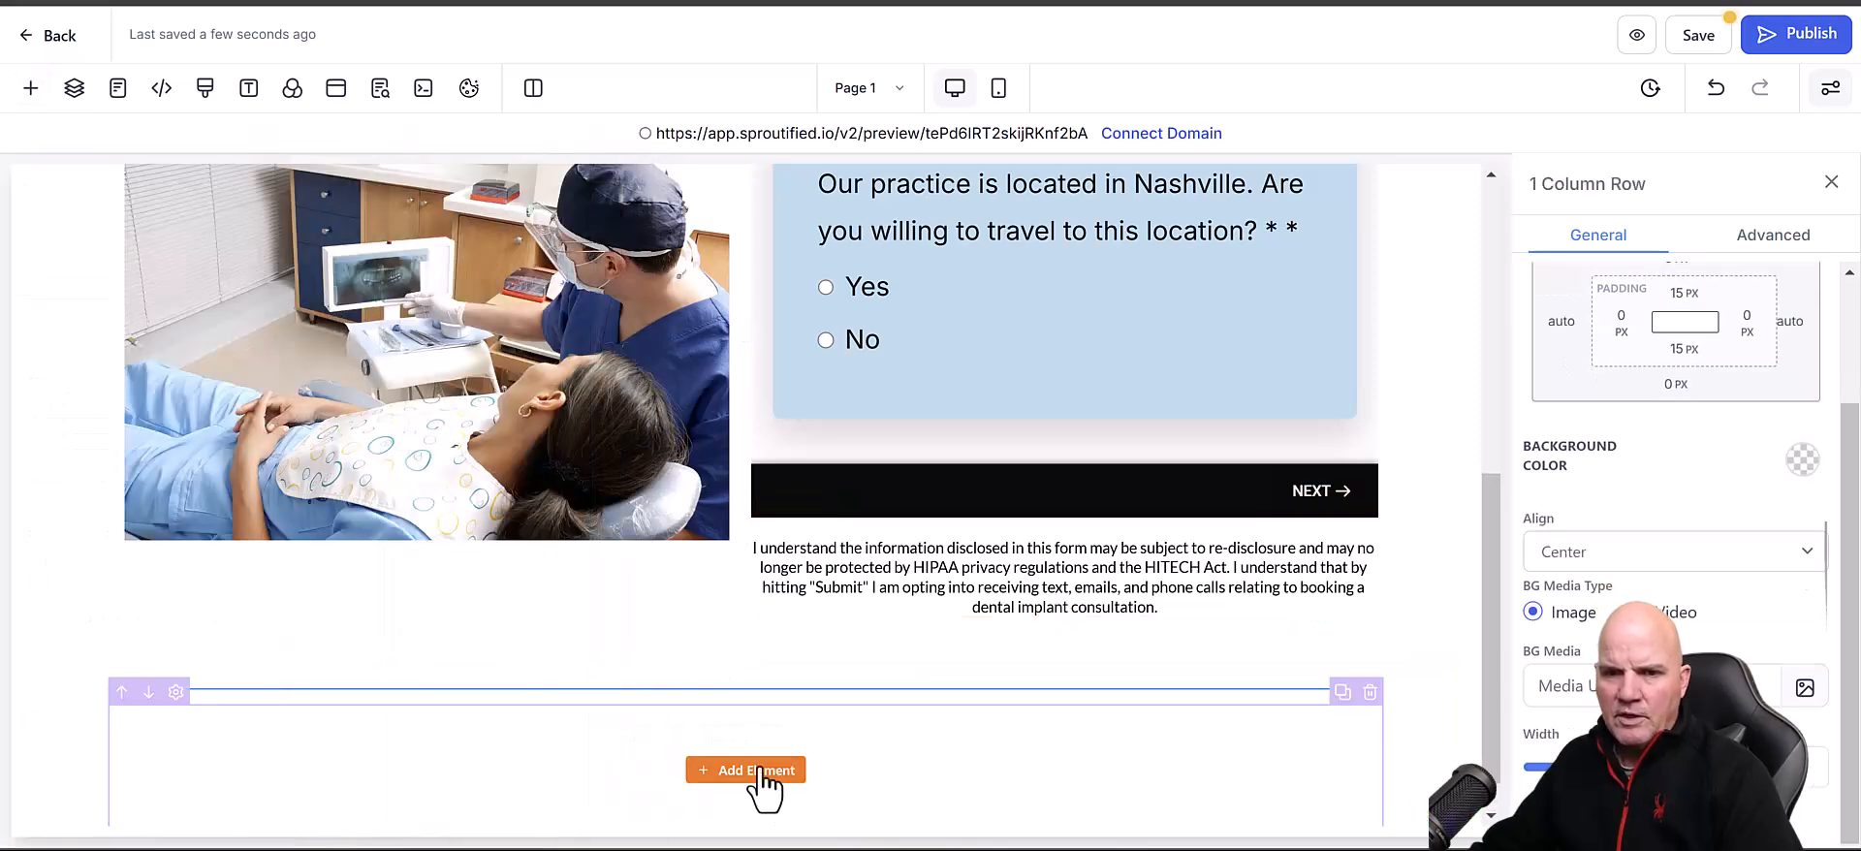
- Add a paragraph to the new row and fill it with a "Copyright © 2025" line including an NMLS number and "All rights reserved."
left_click(761, 771)
left_click_drag(507, 398, 119, 751)
type("Copyright © 2025 | NMLS #4444. All rights reserved.")
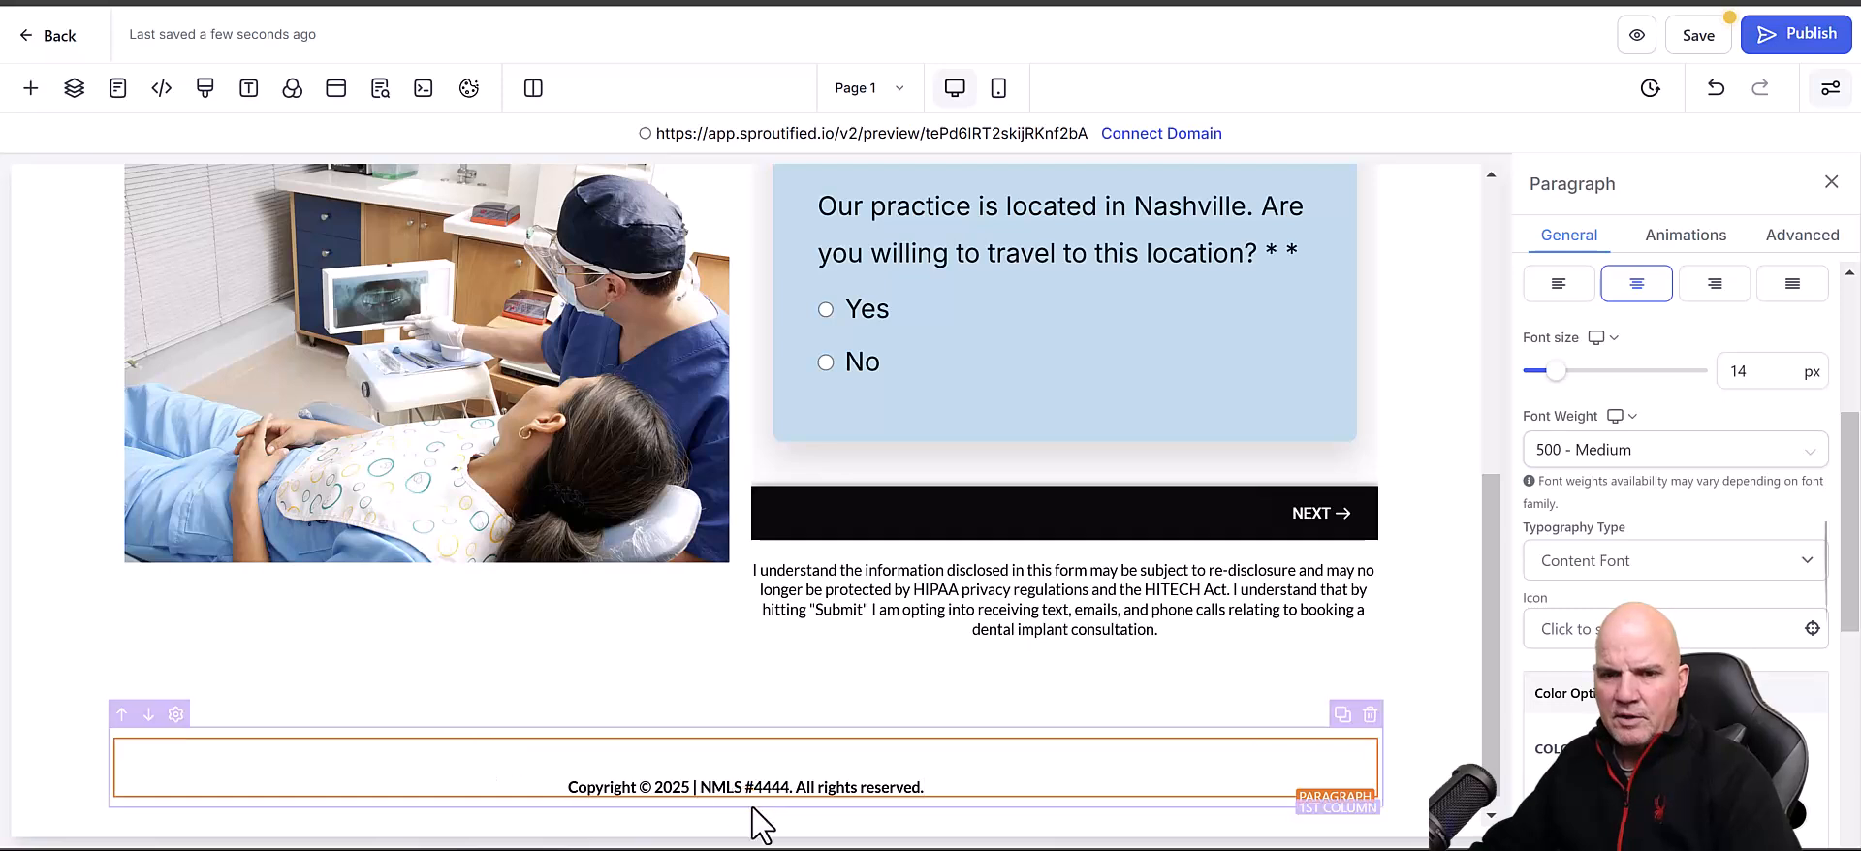
- Shorten the footer line to "Copyright © 2025 | All rights reserved." and add "PRIVACY POLICY" on the line above it
left_click(795, 787)
key("BackSpace")
key("BackSpace")
key("BackSpace")
key("BackSpace")
key("BackSpace")
key("BackSpace")
key("BackSpace")
key("BackSpace")
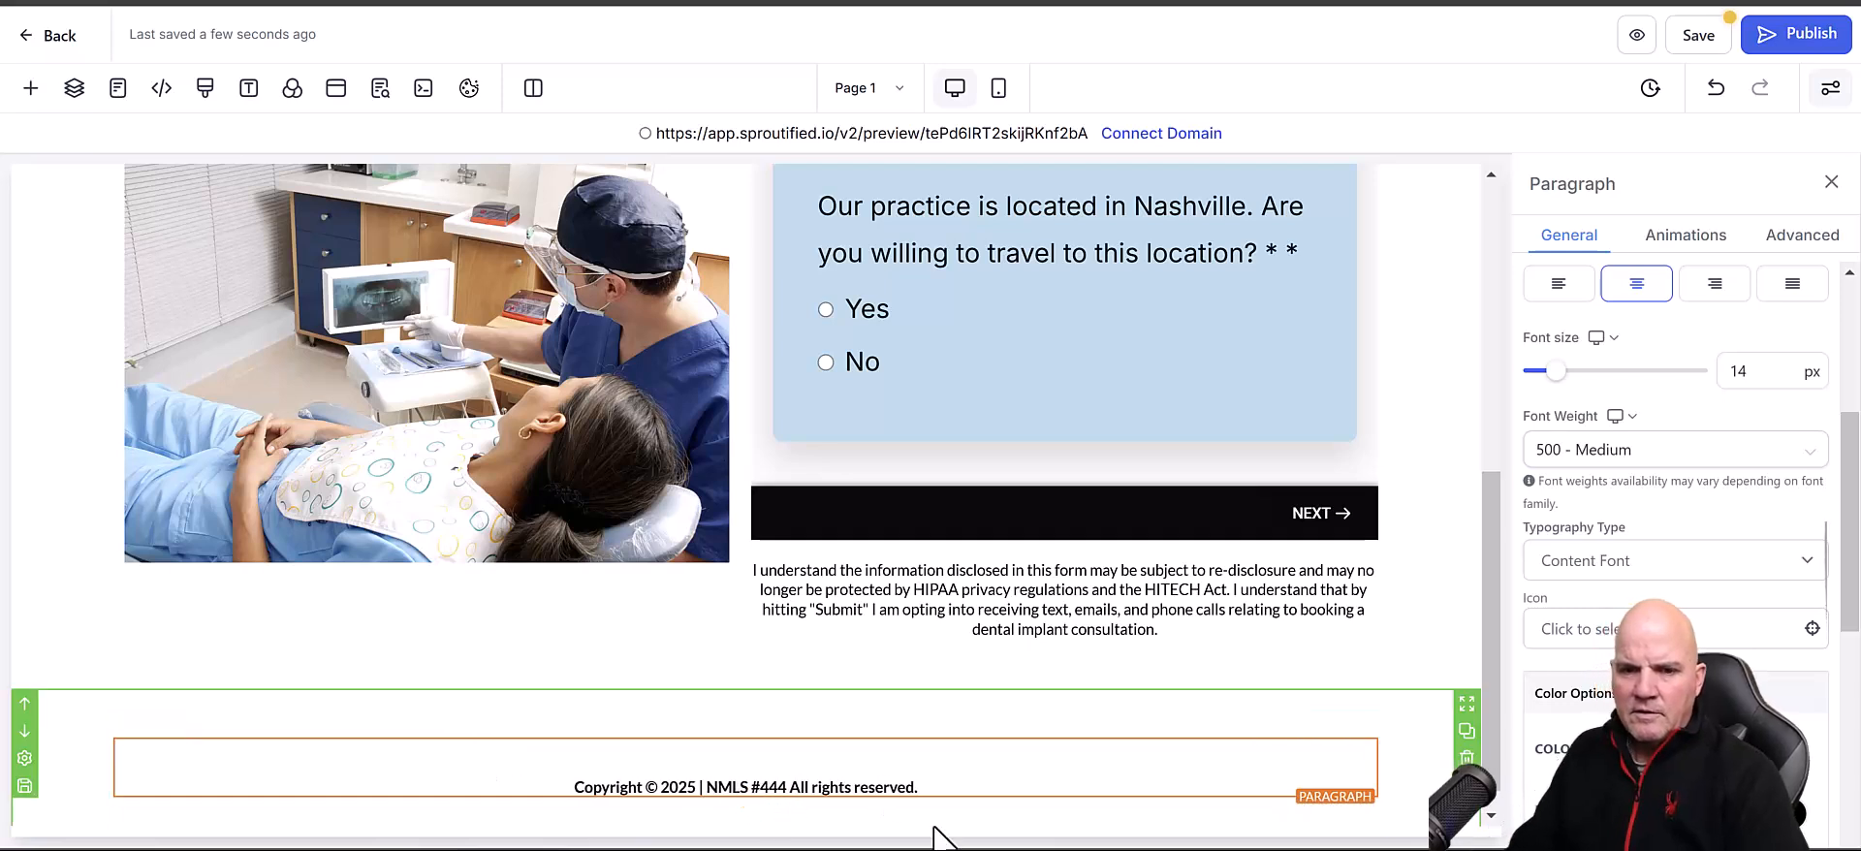
key("BackSpace")
key("BackSpace")
key("BackSpace")
key("BackSpace")
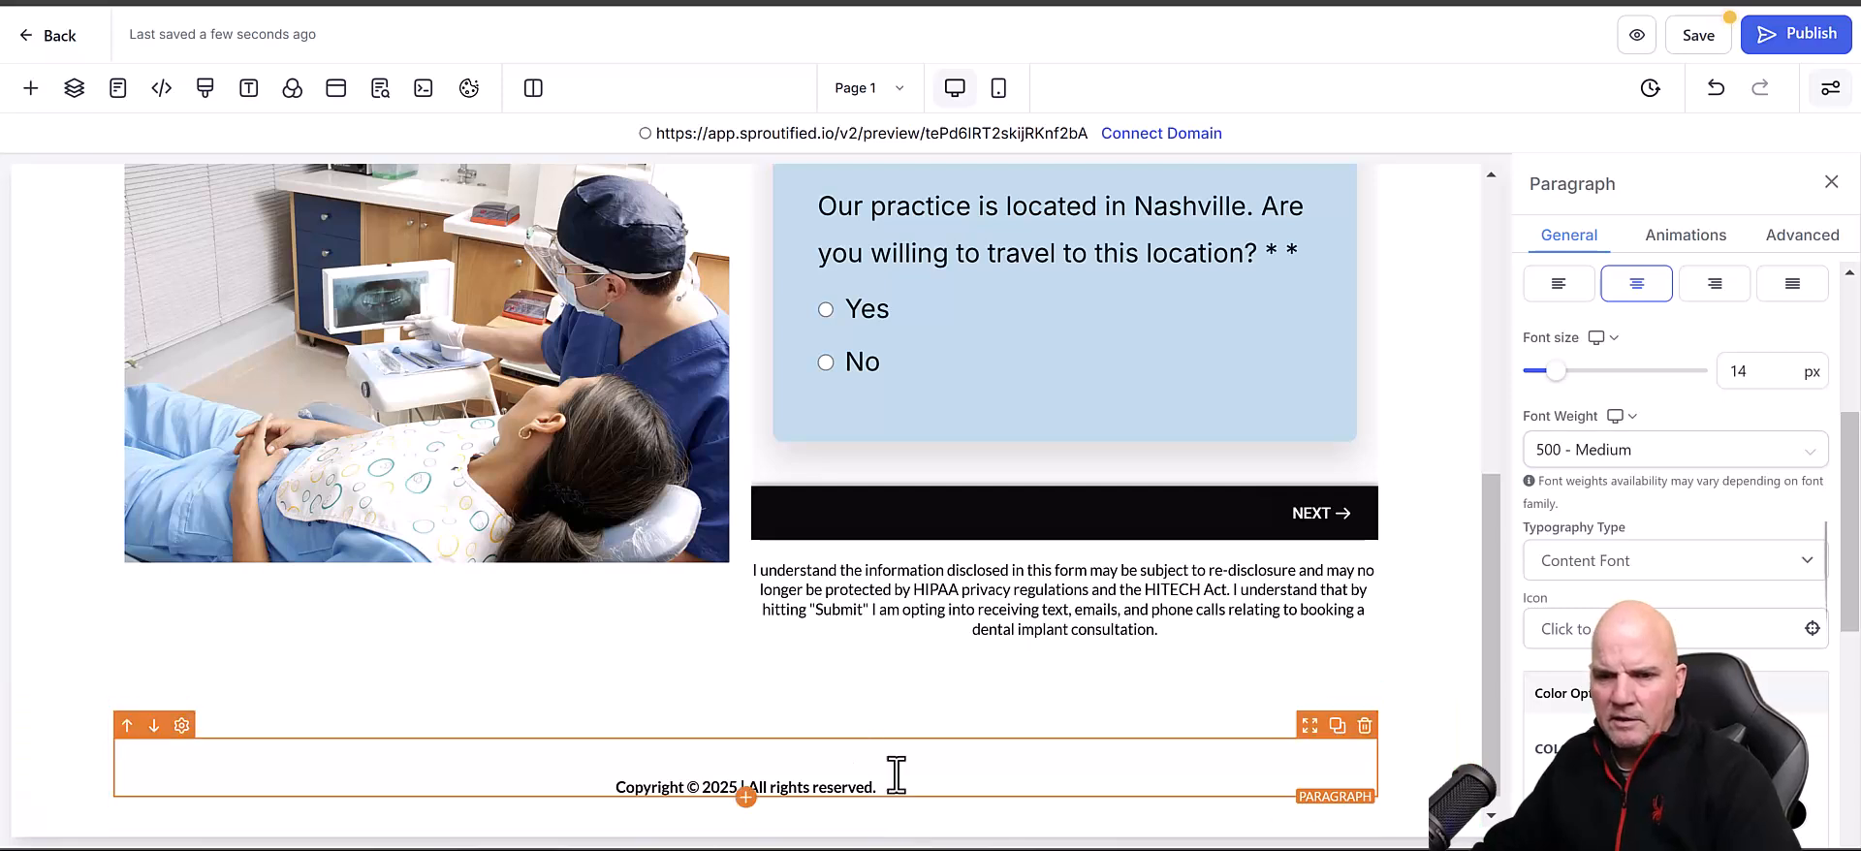
type("P")
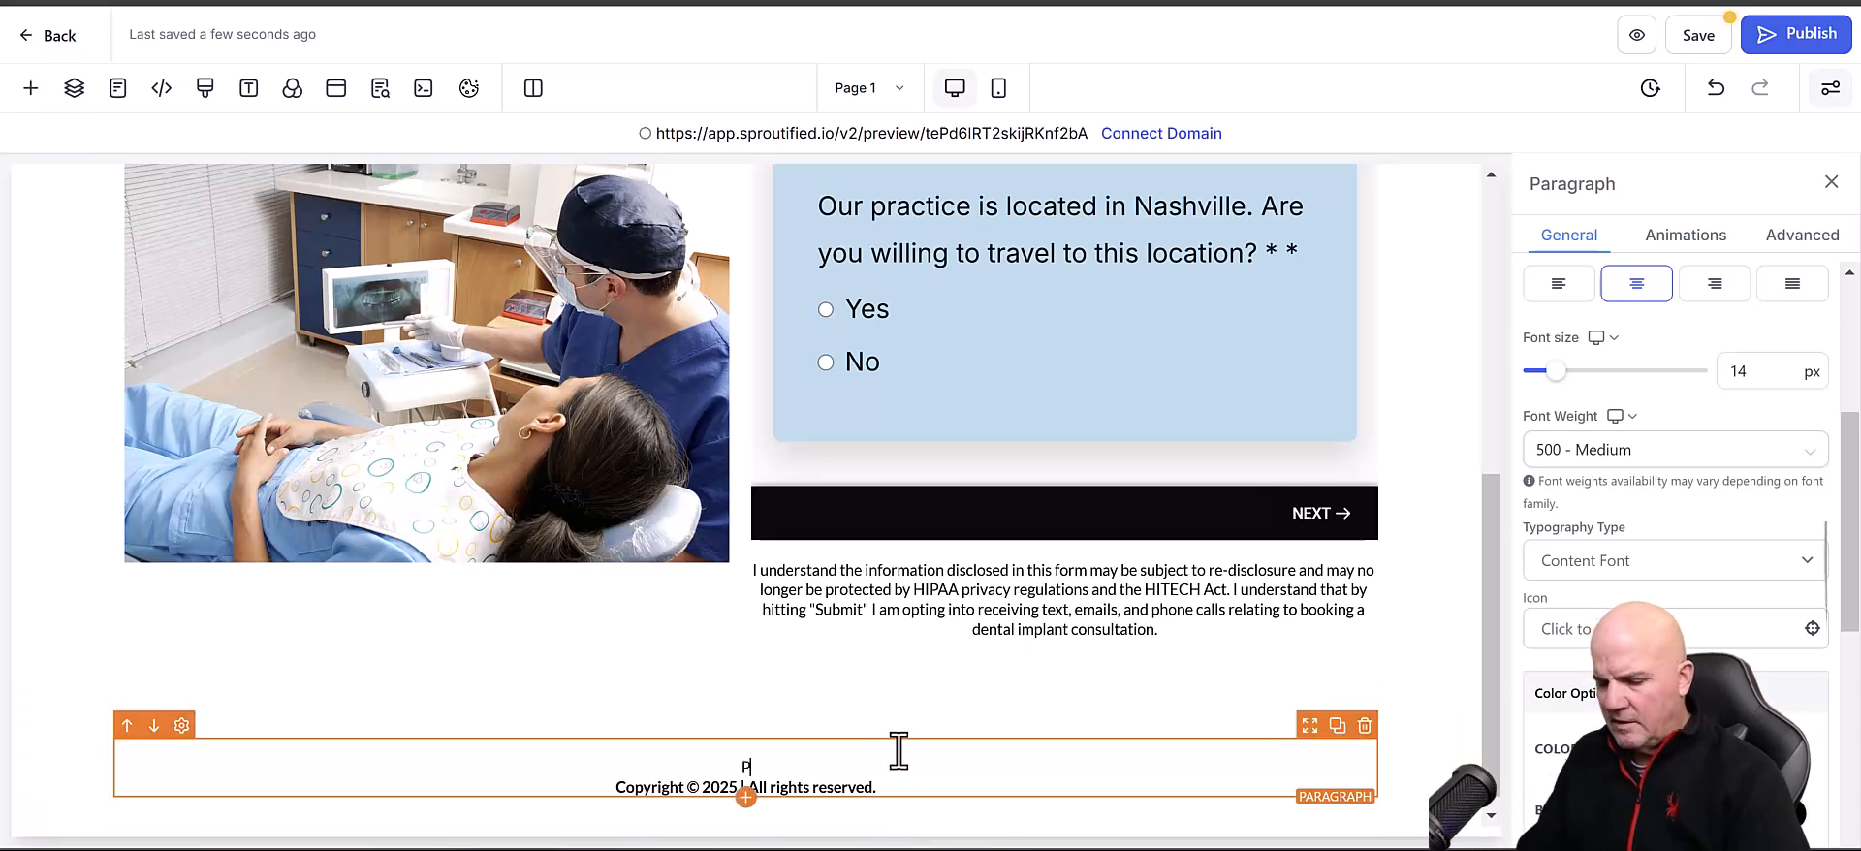
type("RIVACY POLICY")
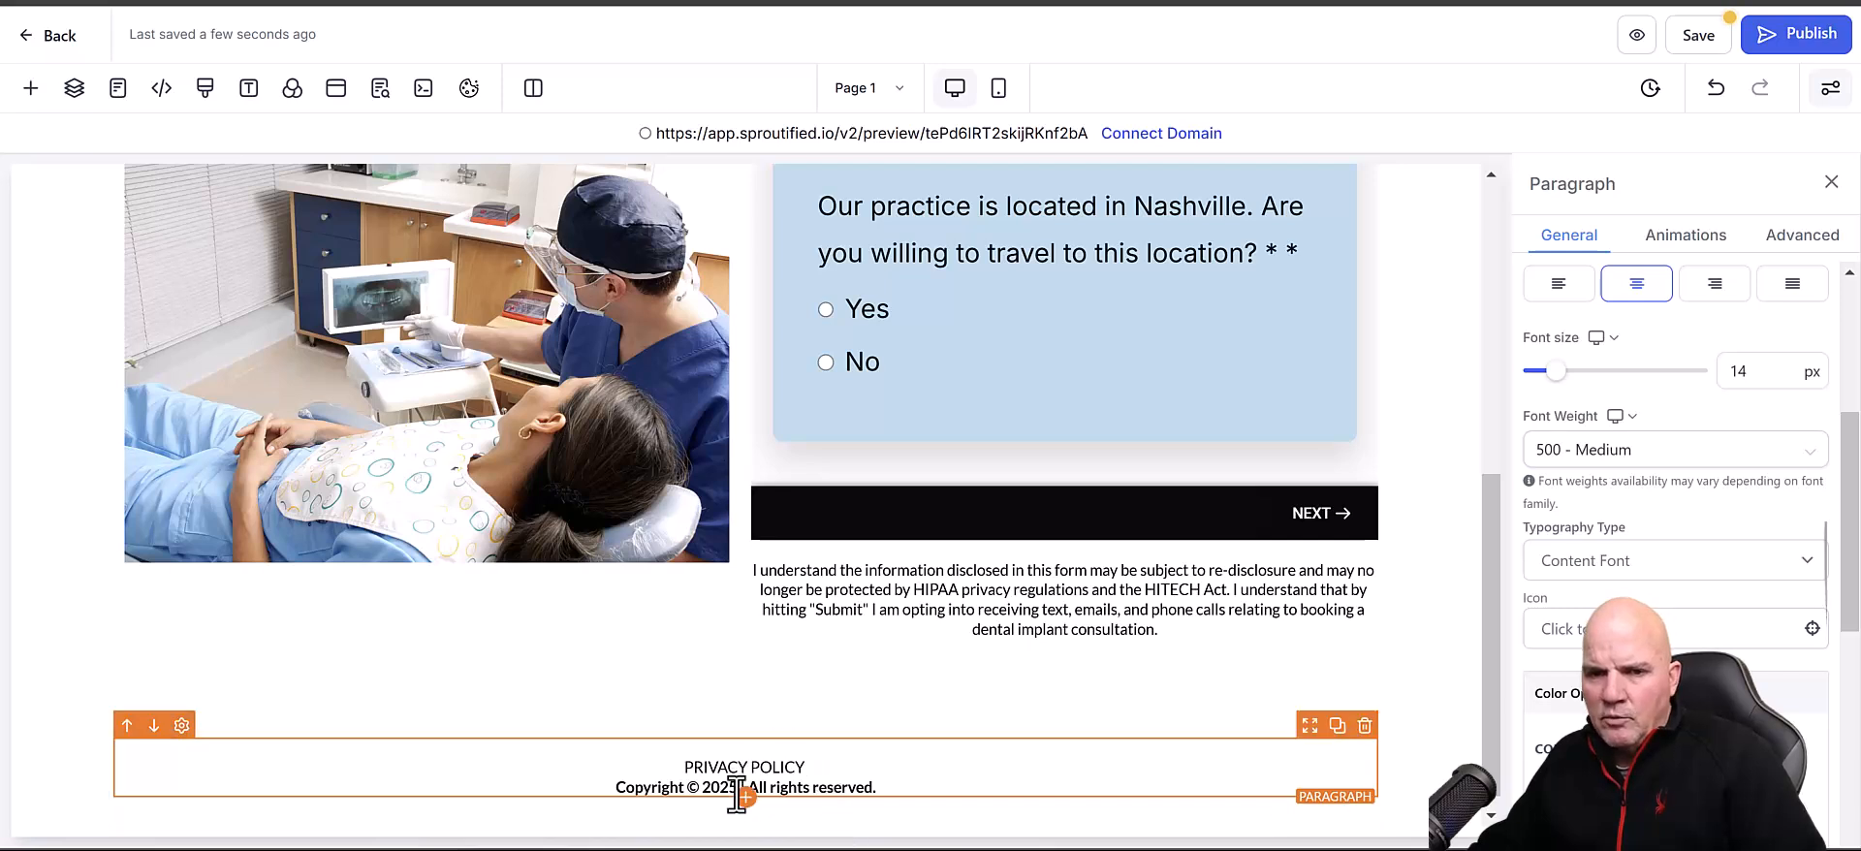
- Give the footer section a light gray background colour and save the page
left_click(1386, 719)
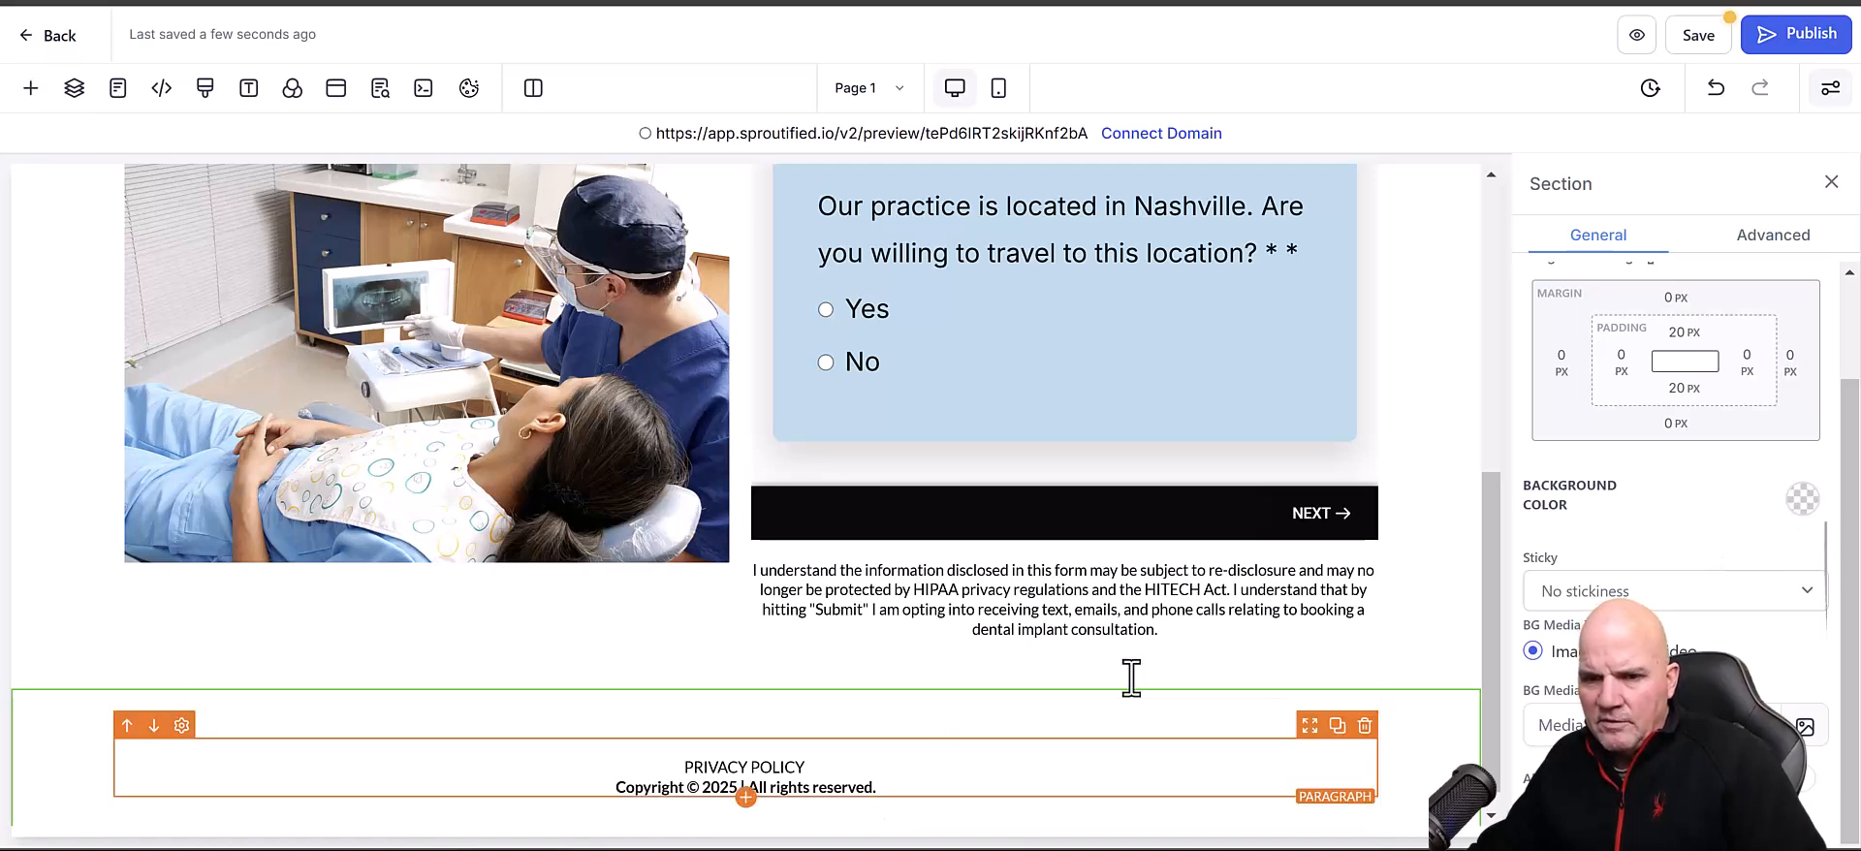
left_click(1796, 509)
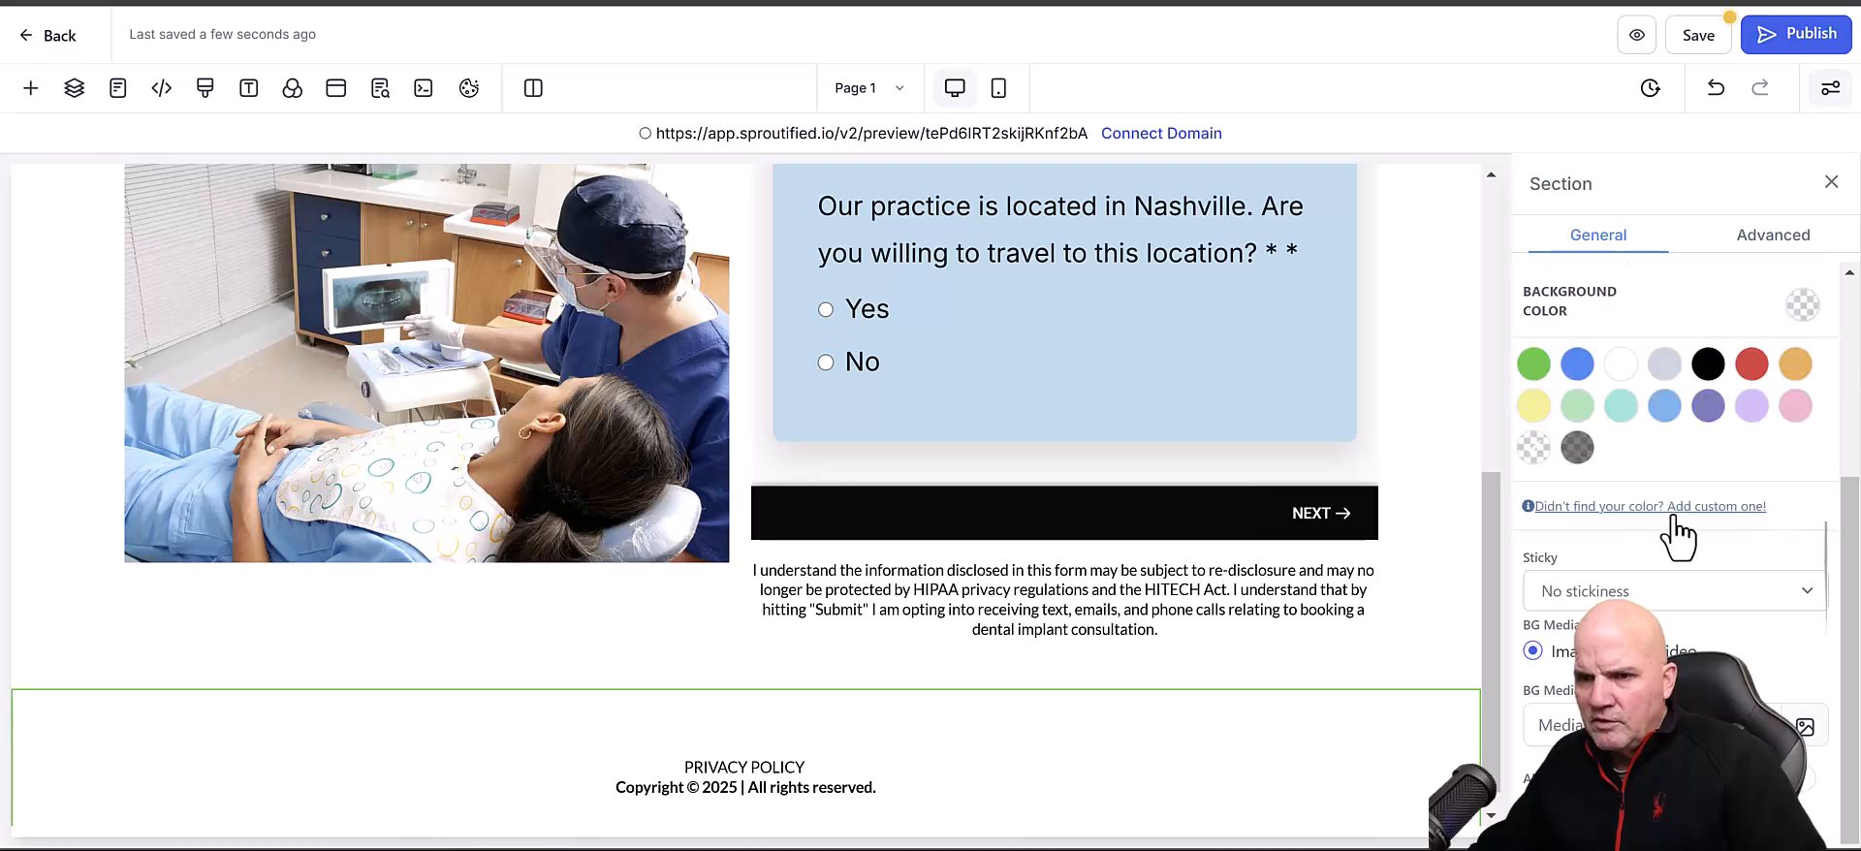
left_click(1665, 368)
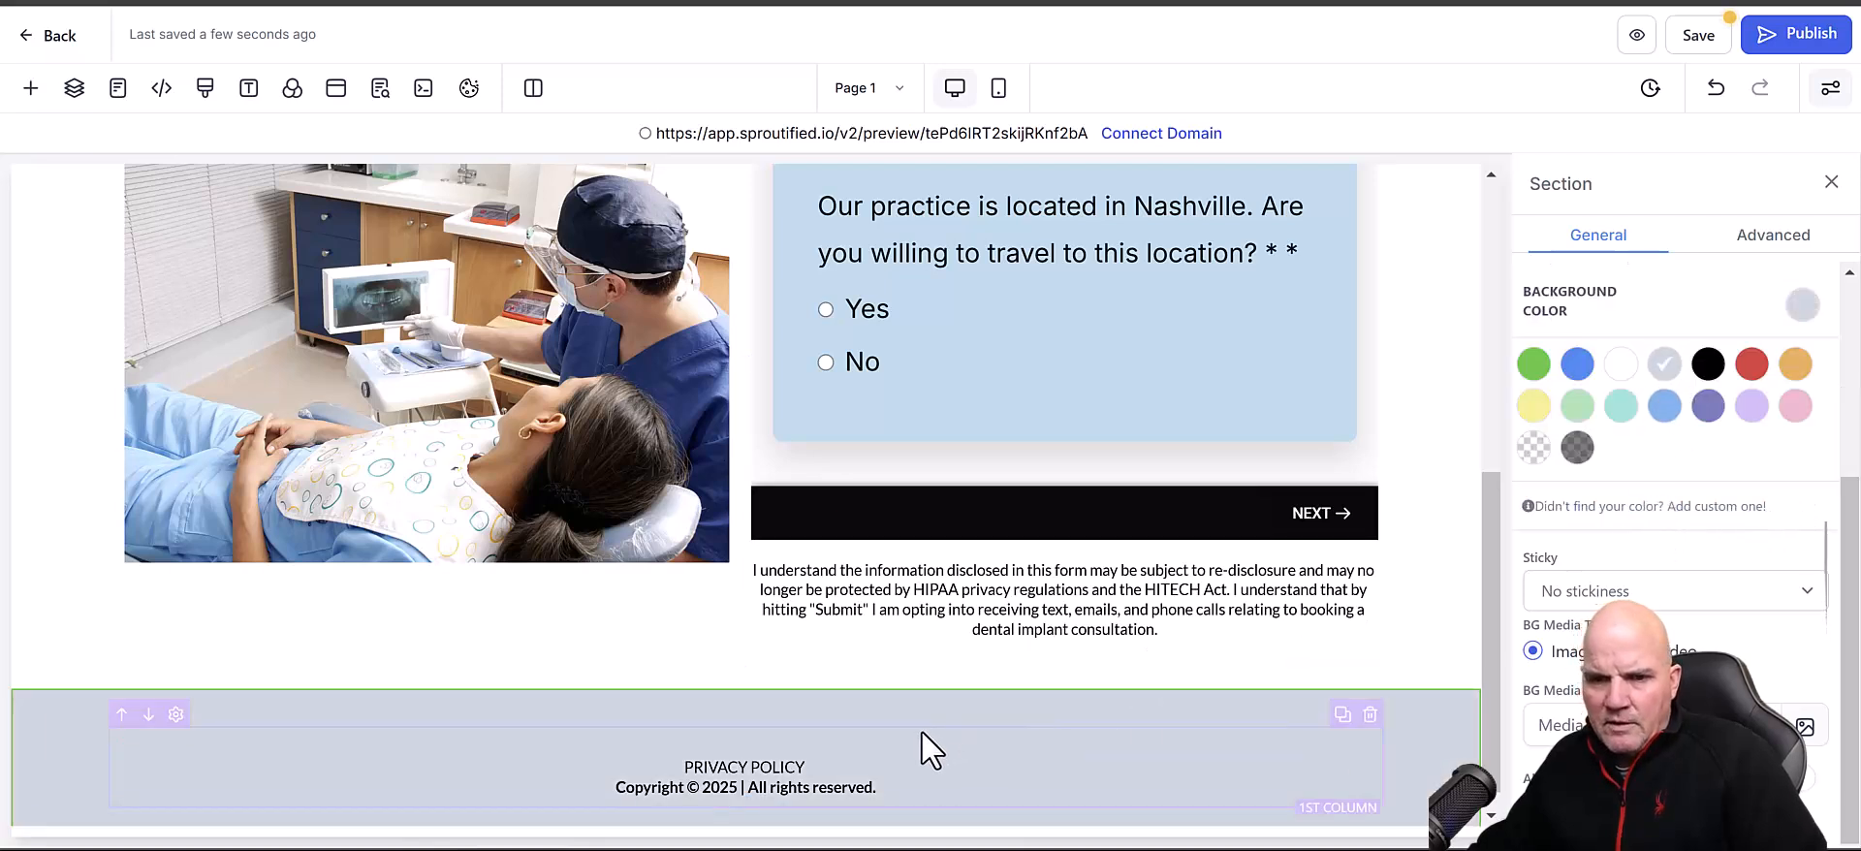
left_click(1705, 48)
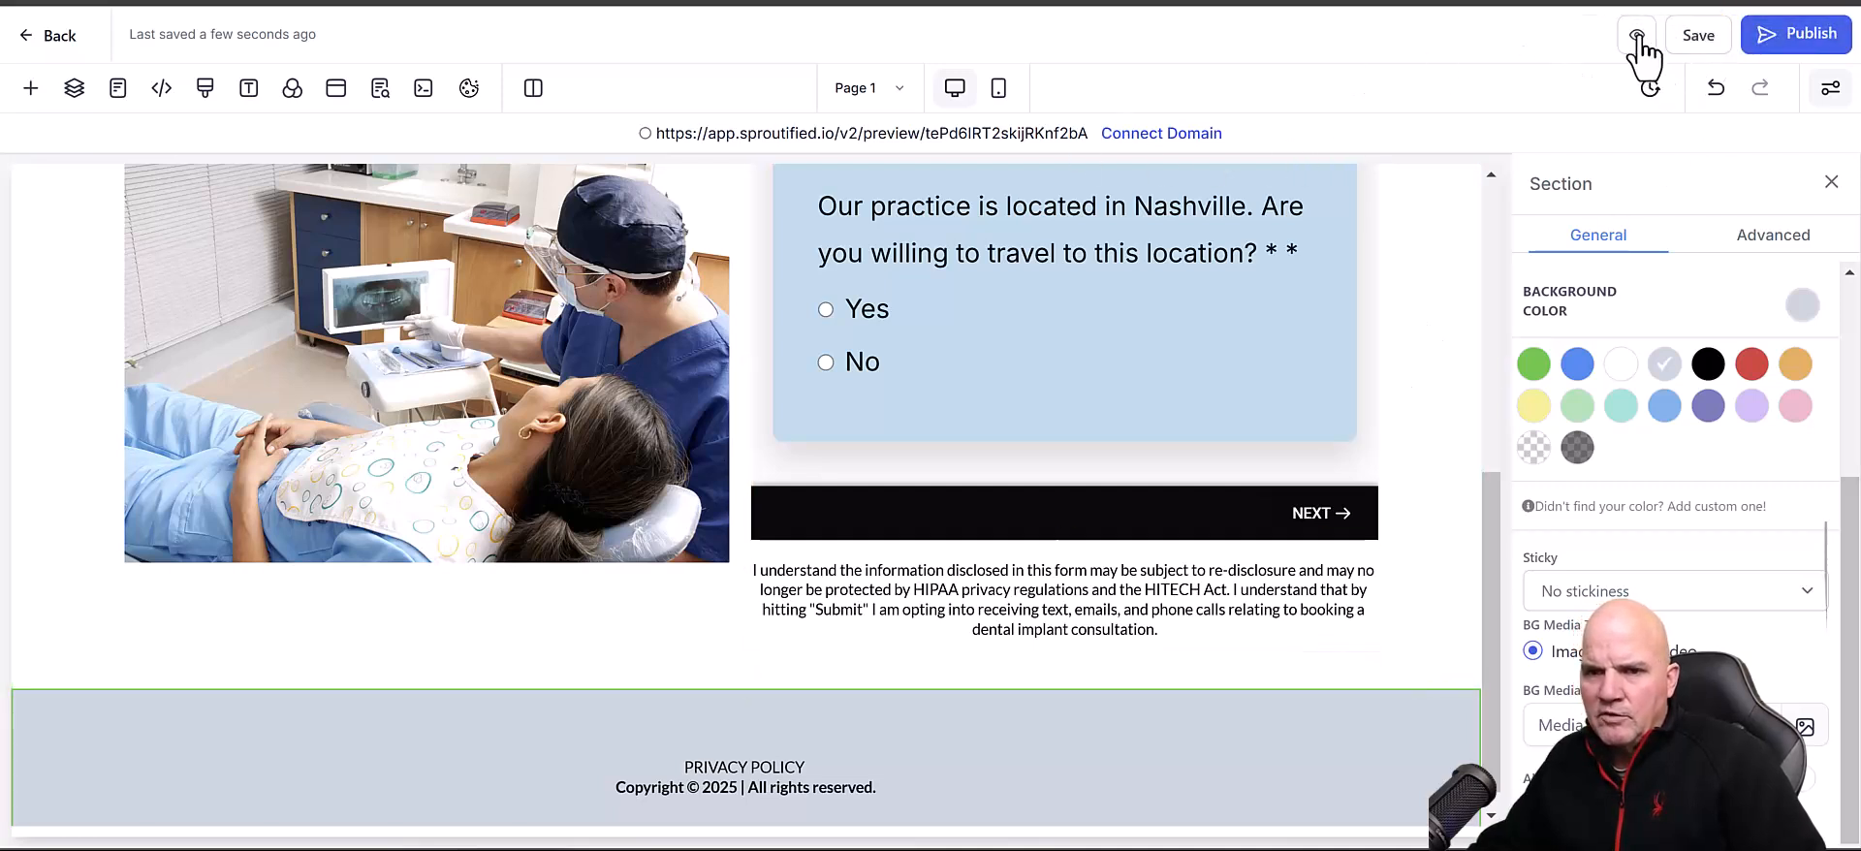
- Preview the landing page and review its layout from the header down to the footer
left_click(1638, 37)
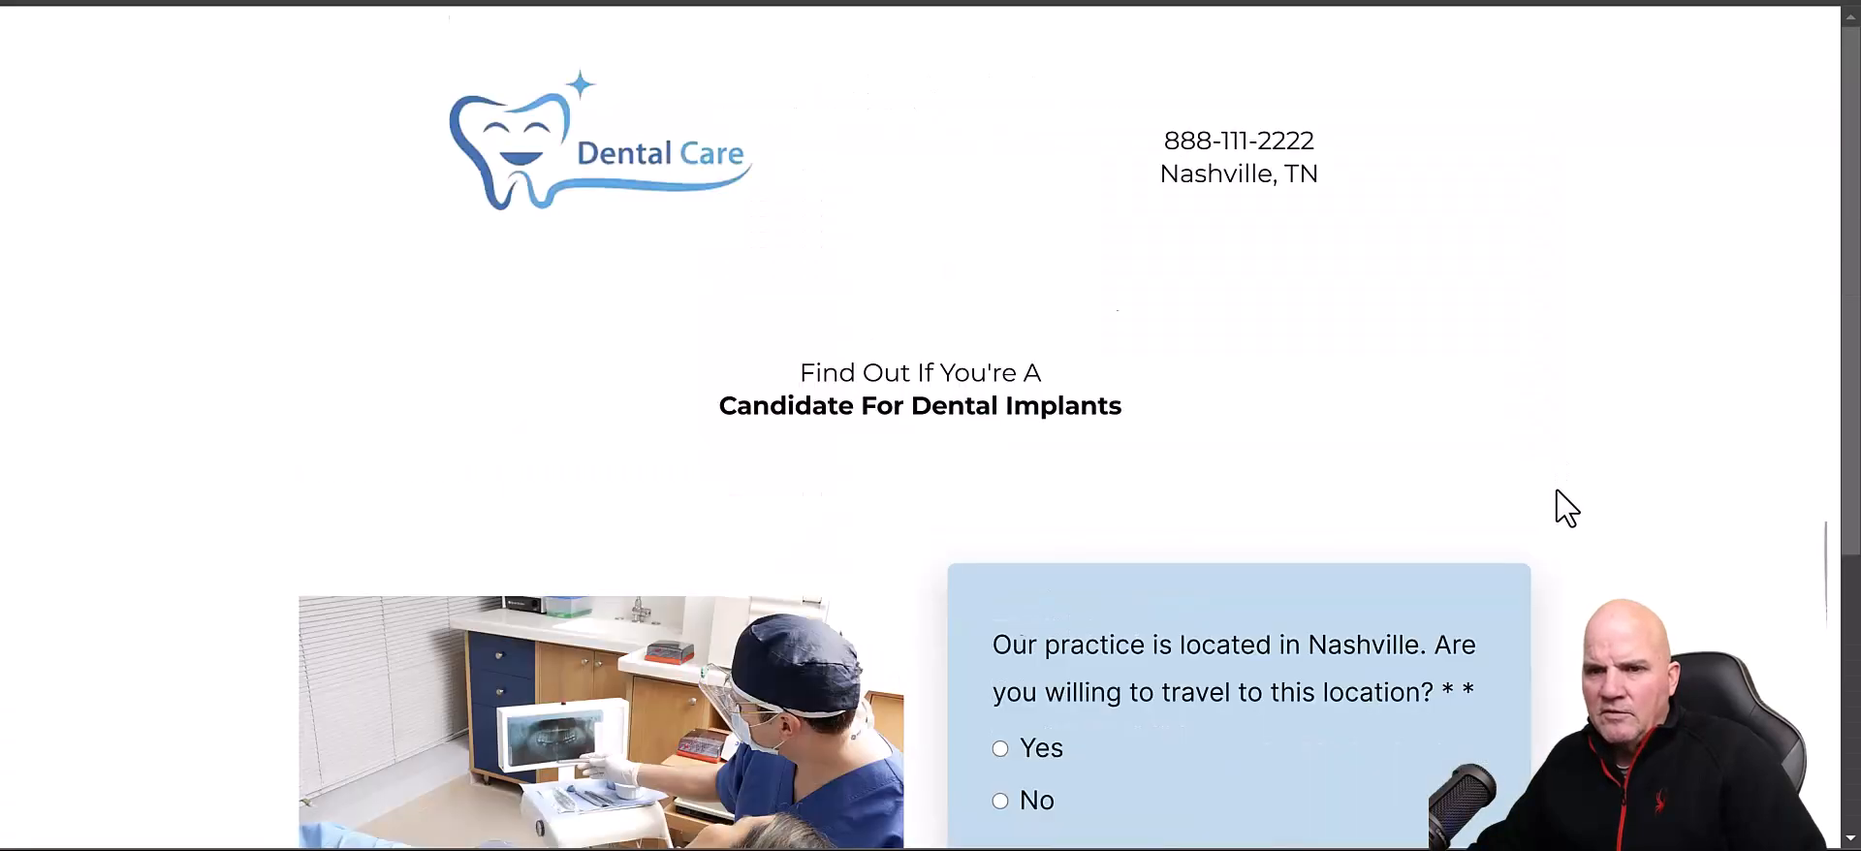
scroll(1557, 486, "down", 5)
scroll(1560, 494, "up", 5)
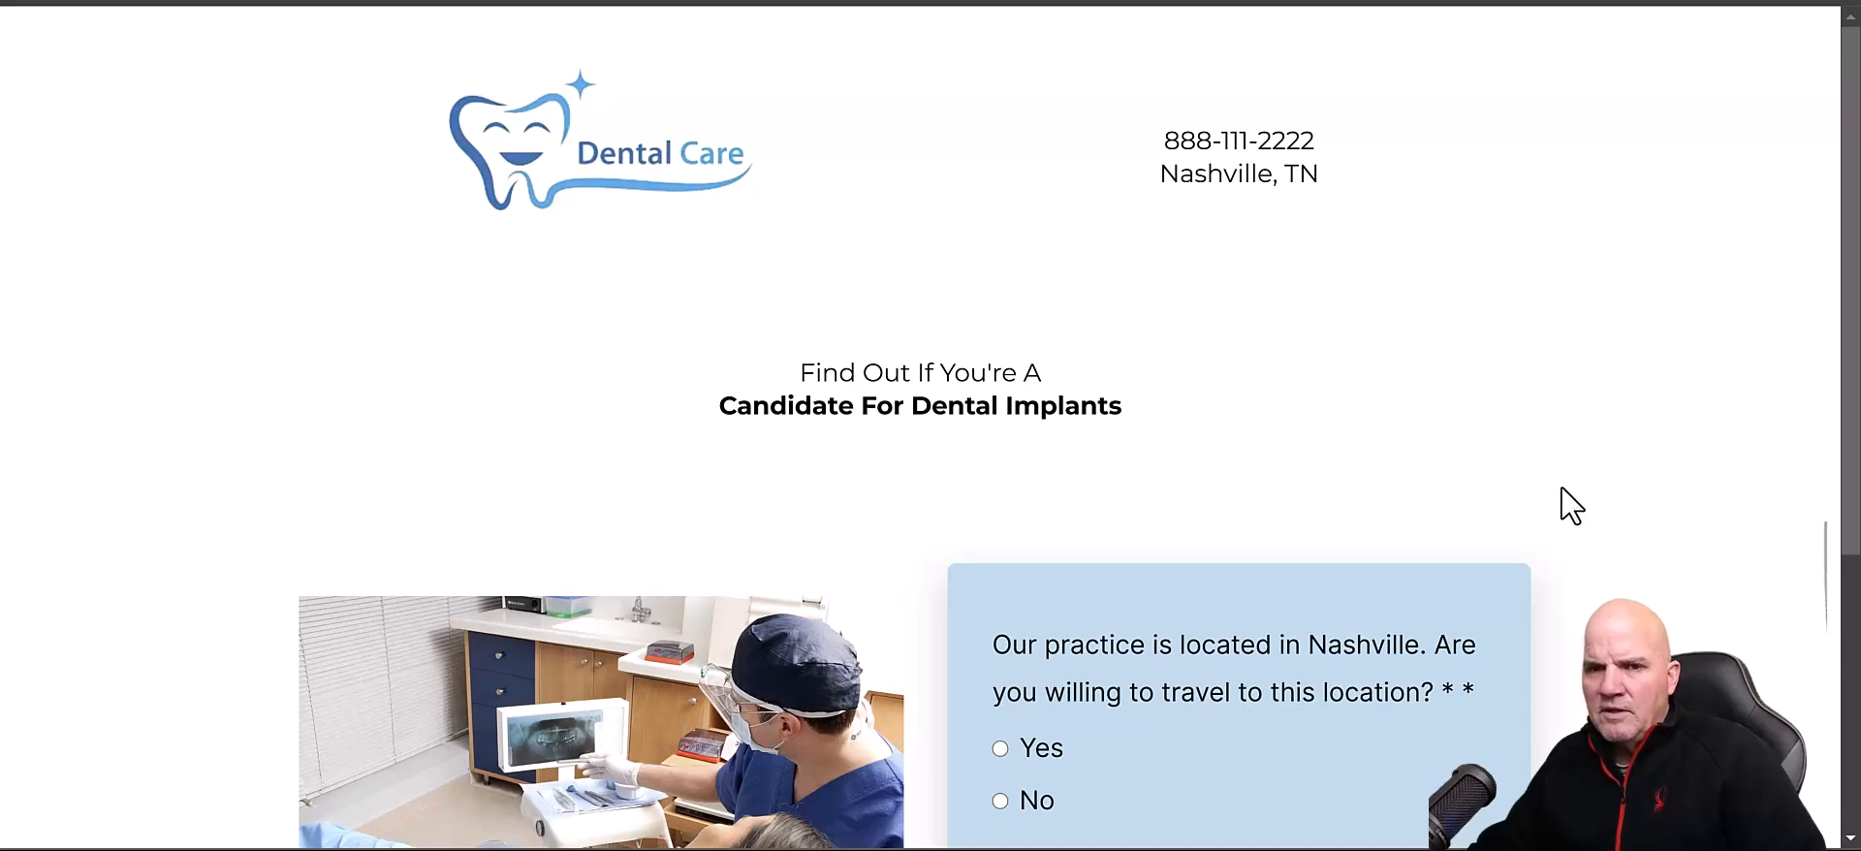
scroll(1561, 488, "down", 5)
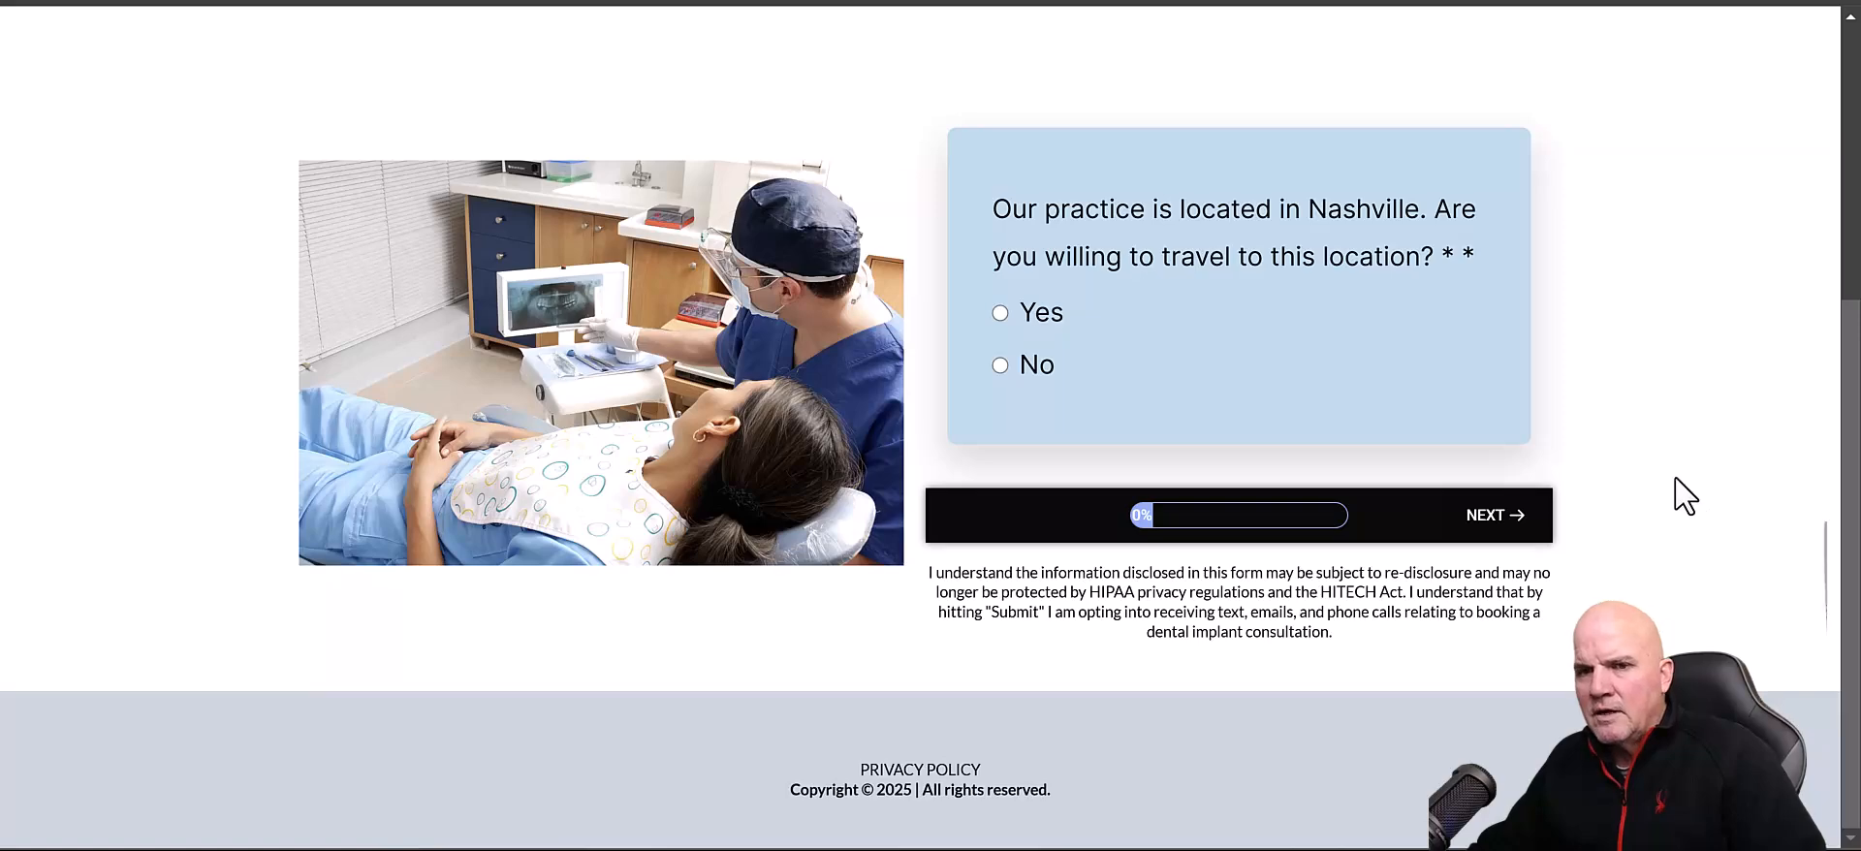
- Test the previewed survey by answering "Yes", "I Have All My Teeth", "More Than A Year" and "Dentures", and return to the page header
left_click(999, 312)
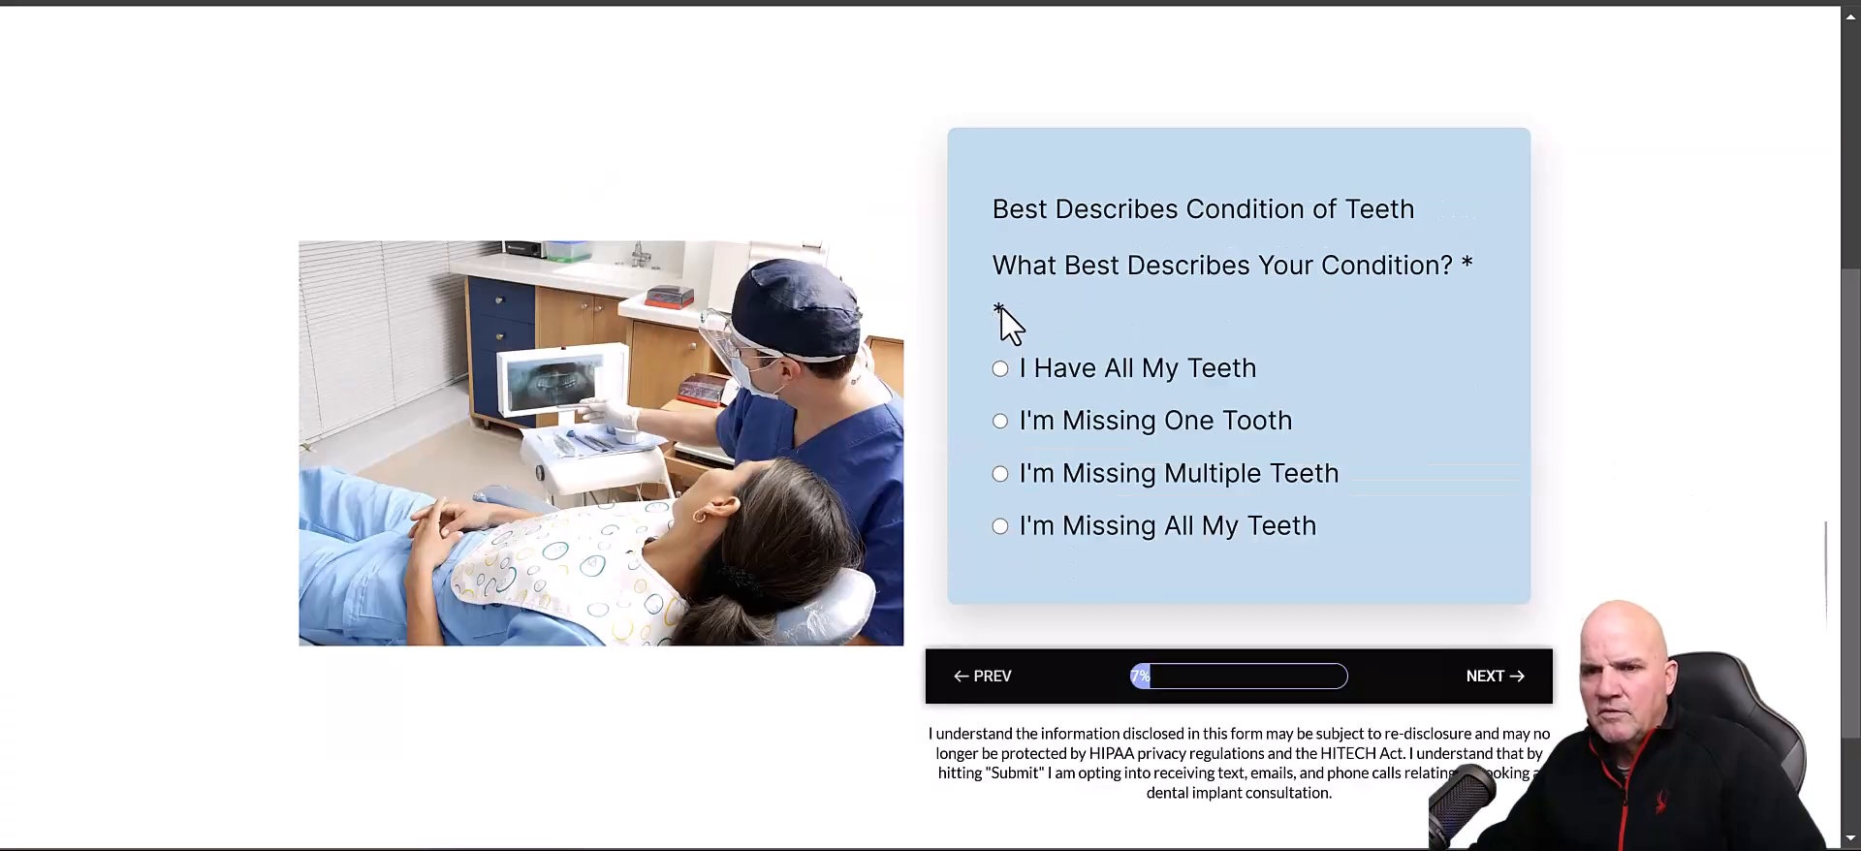
left_click(992, 366)
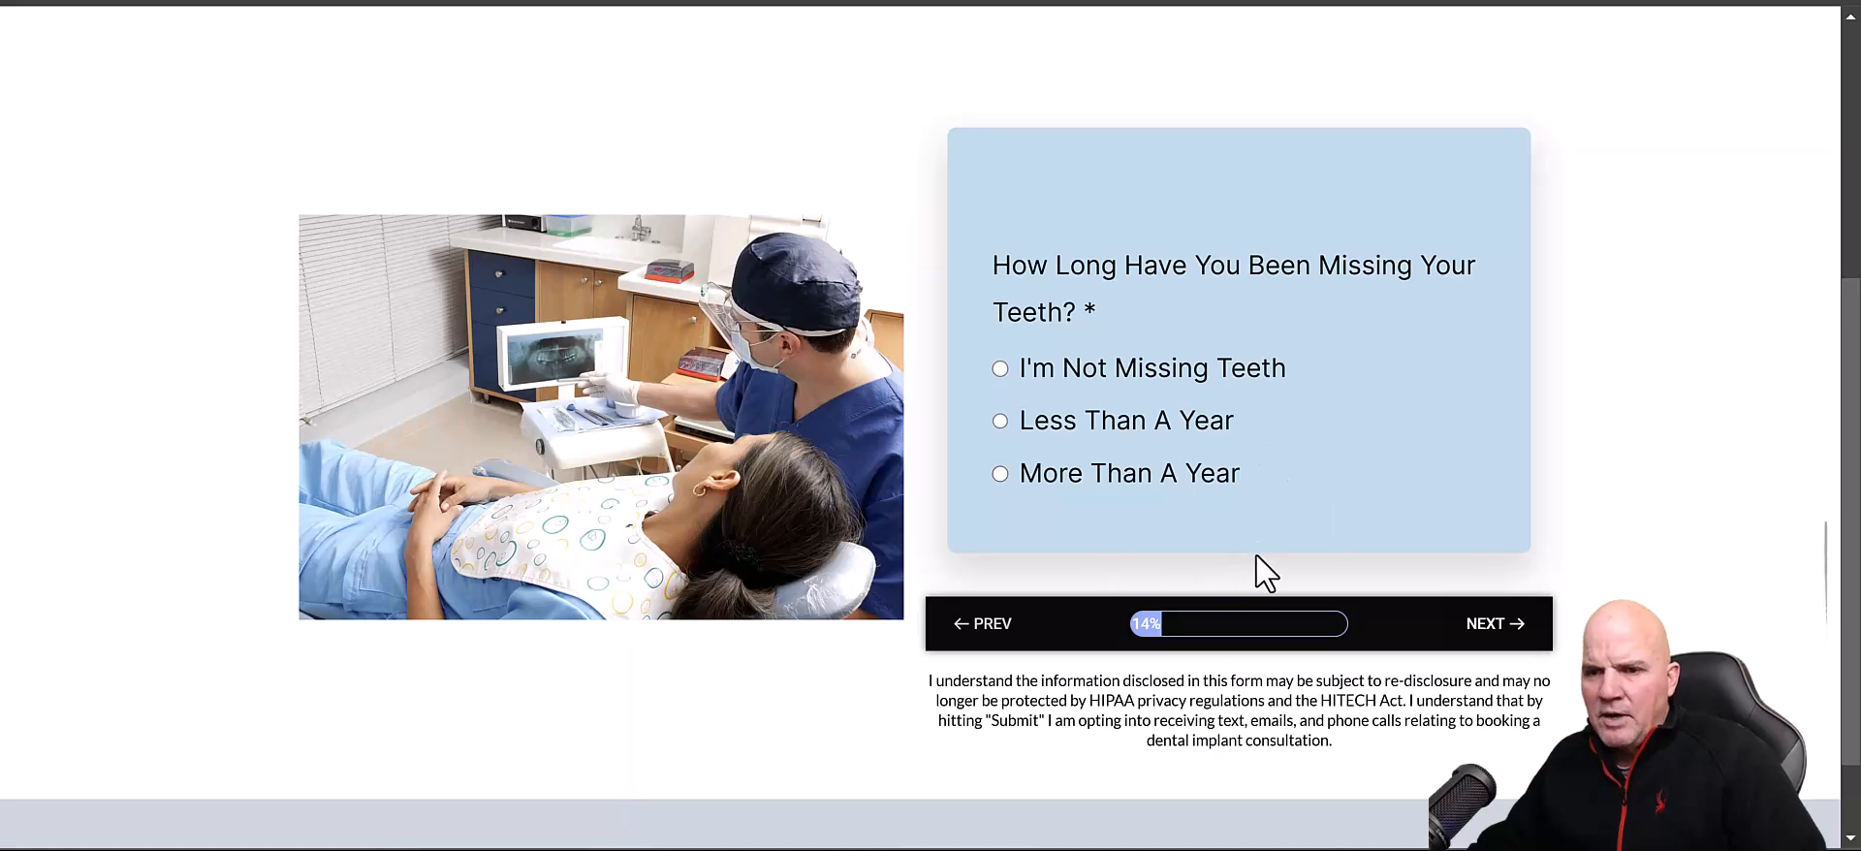
left_click(1059, 474)
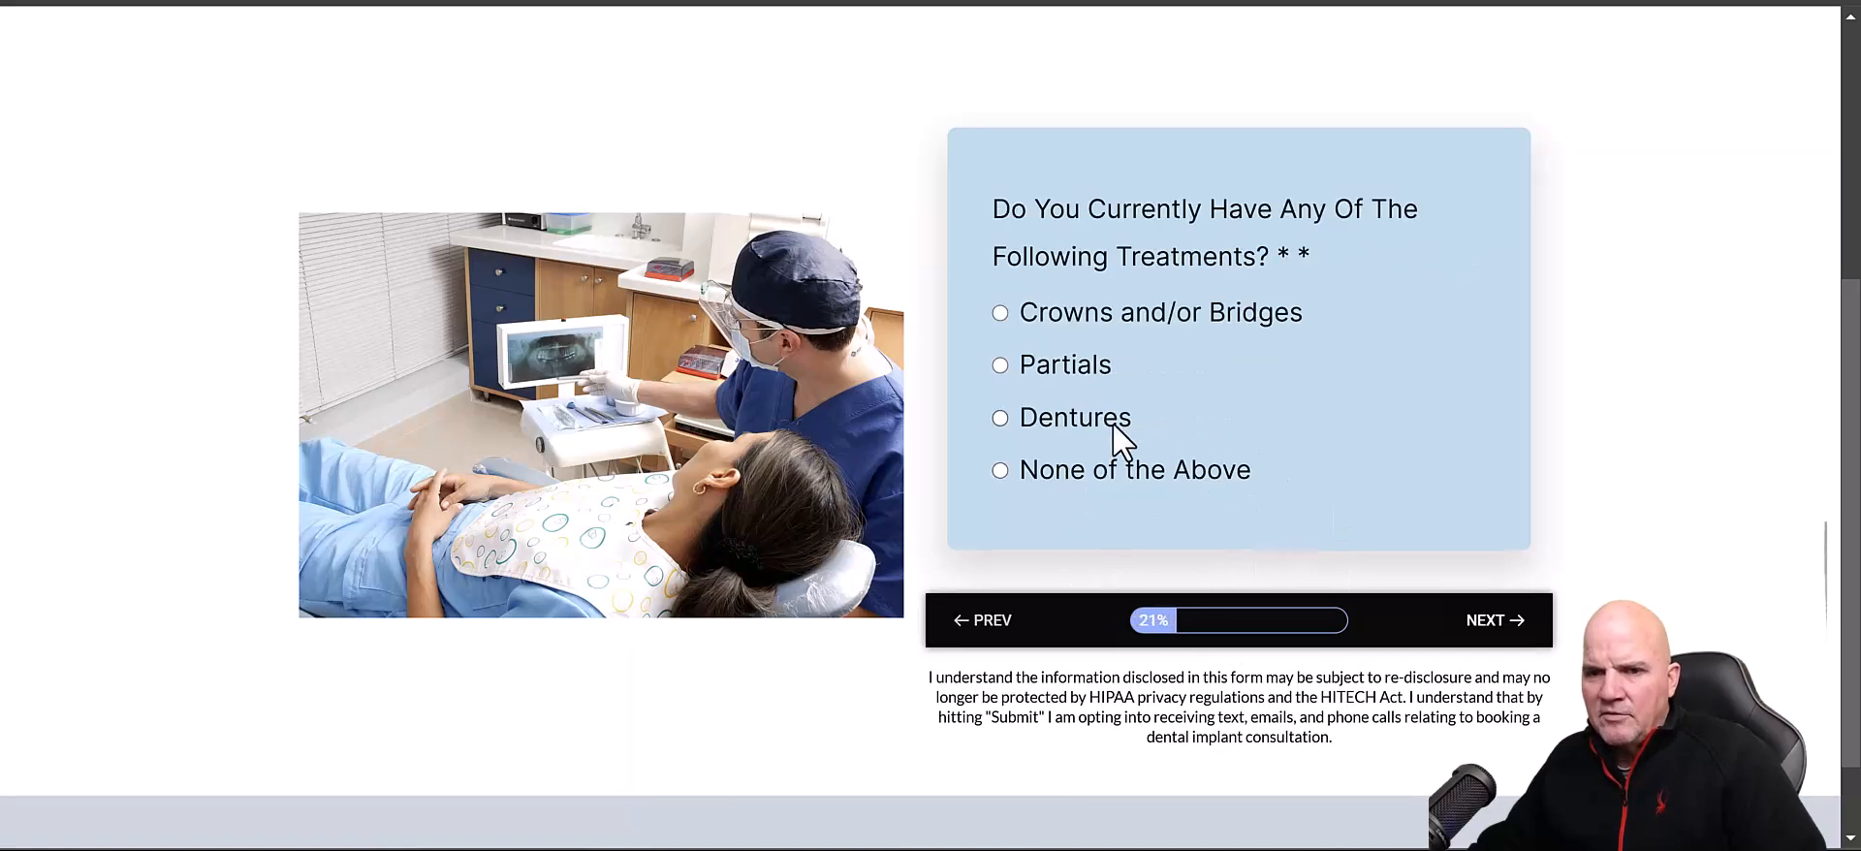
left_click(1113, 424)
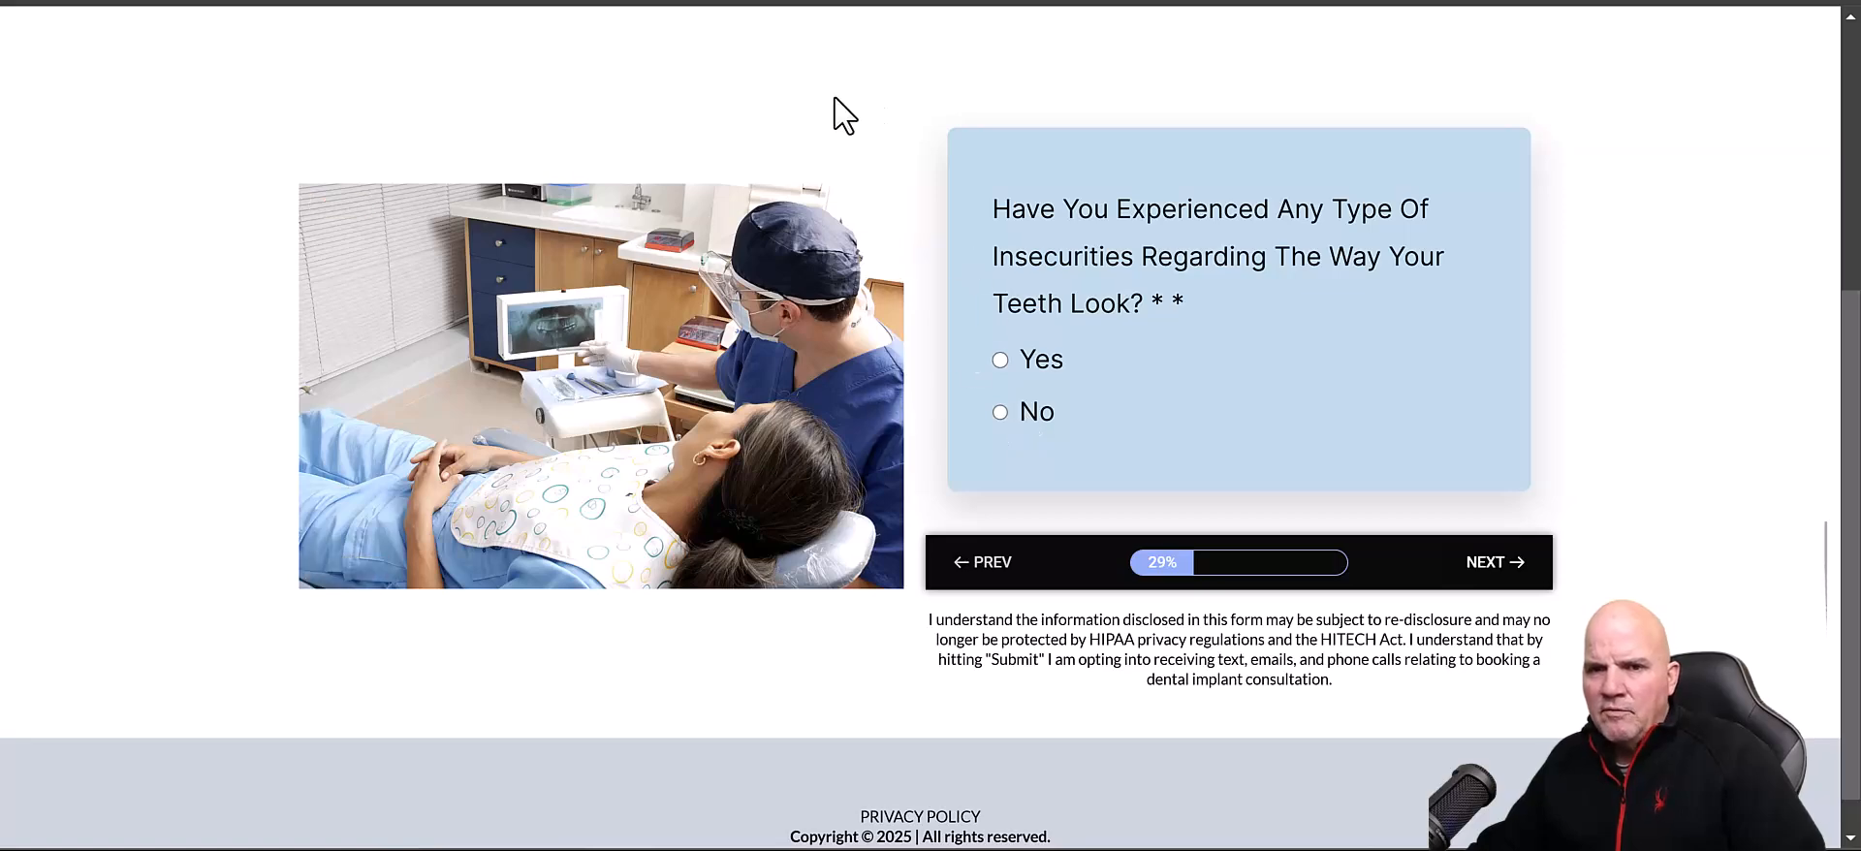
scroll(1703, 320, "up", 5)
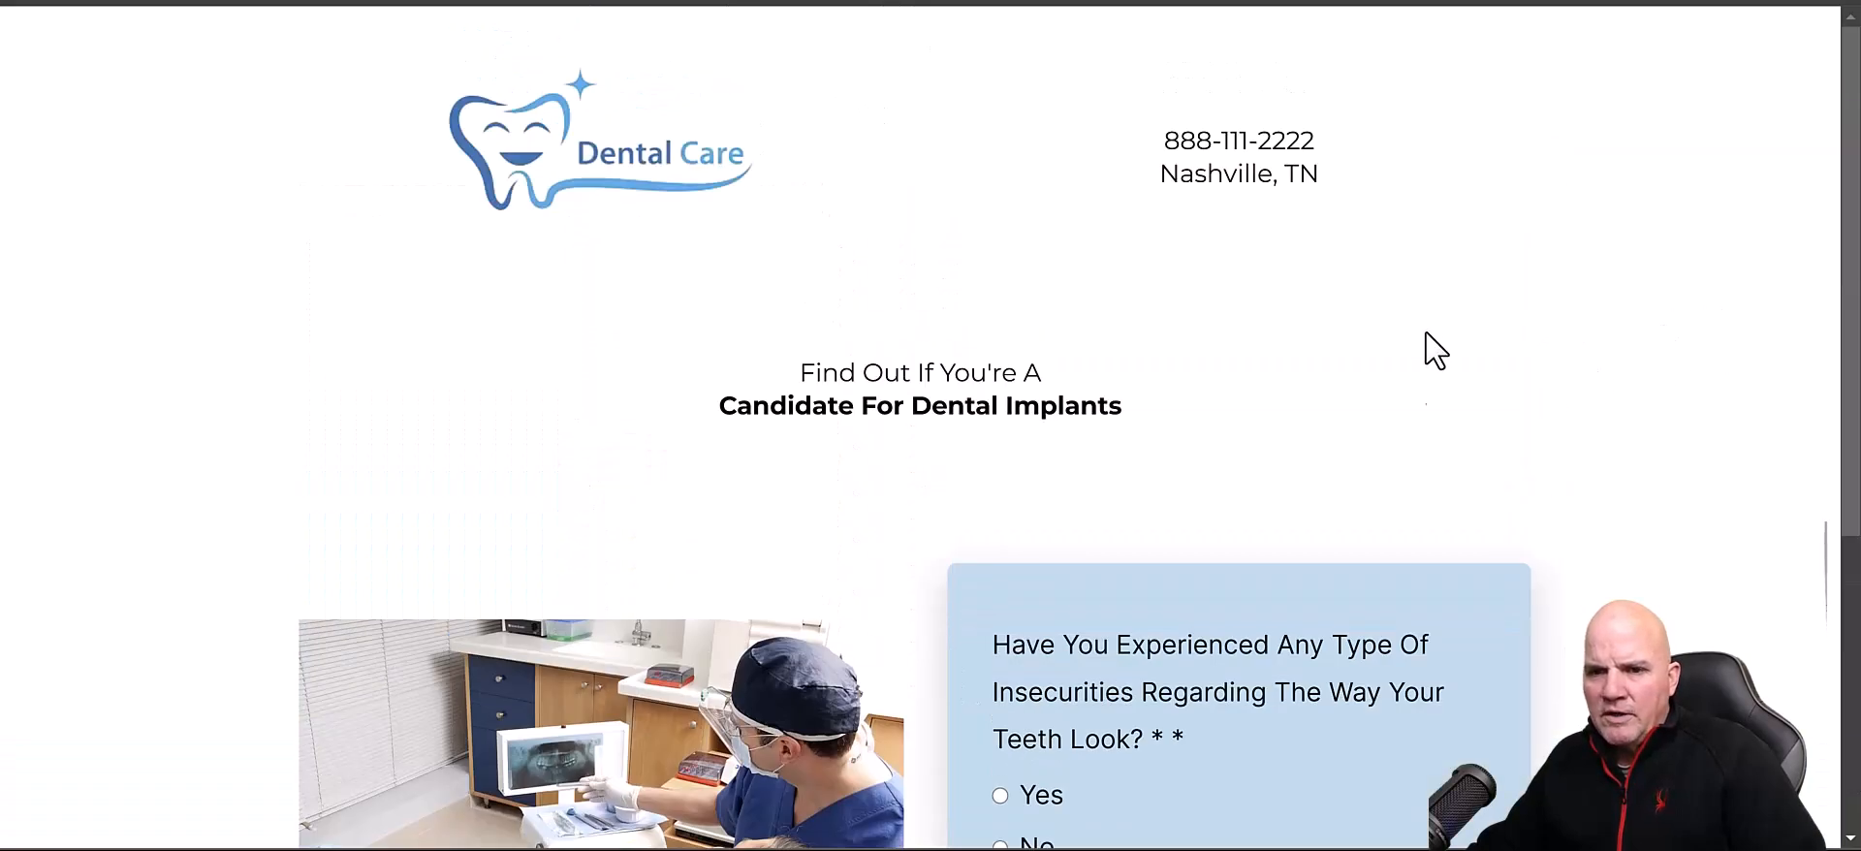